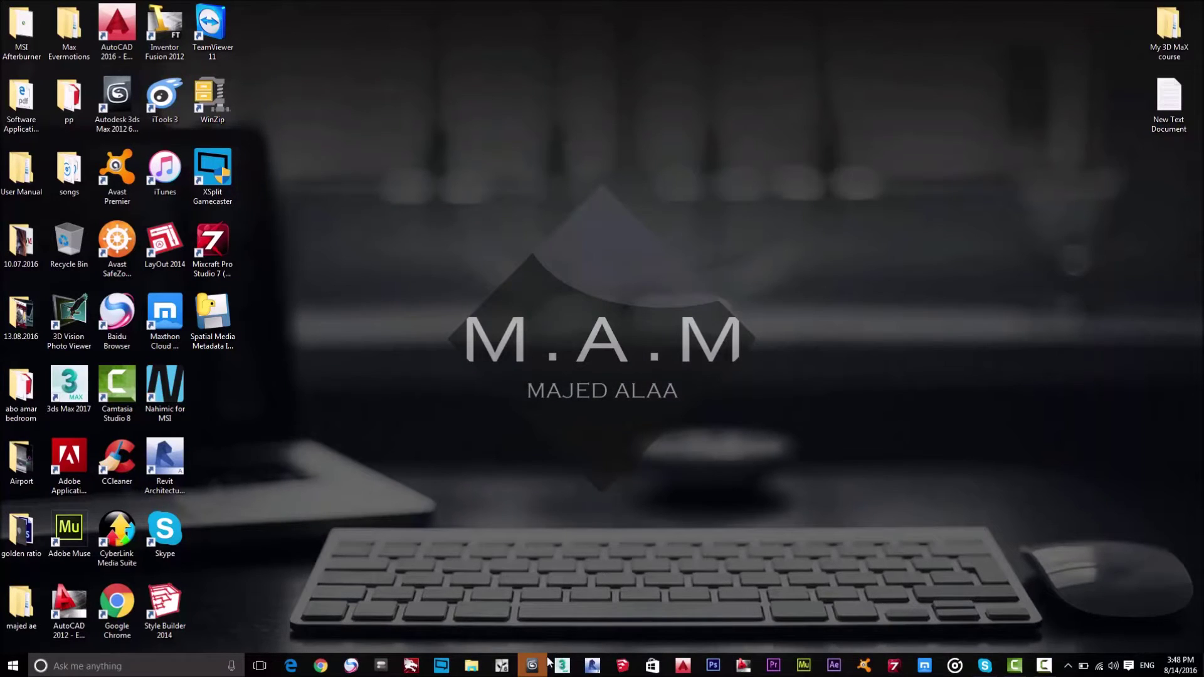
Switch to 3ds Max and make the Perspective viewport active.
click(532, 665)
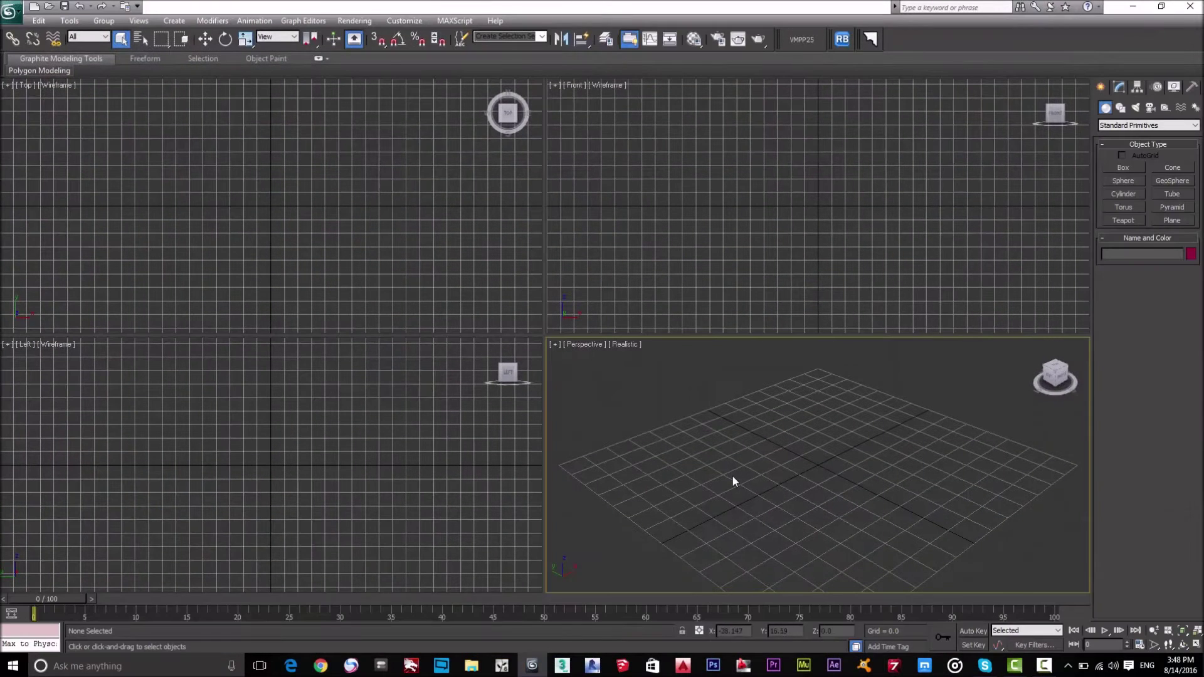
click(430, 254)
click(393, 474)
click(648, 507)
Set the system unit scale so that 1 unit equals 1.0 meters, keeping the Generic Units display.
click(408, 20)
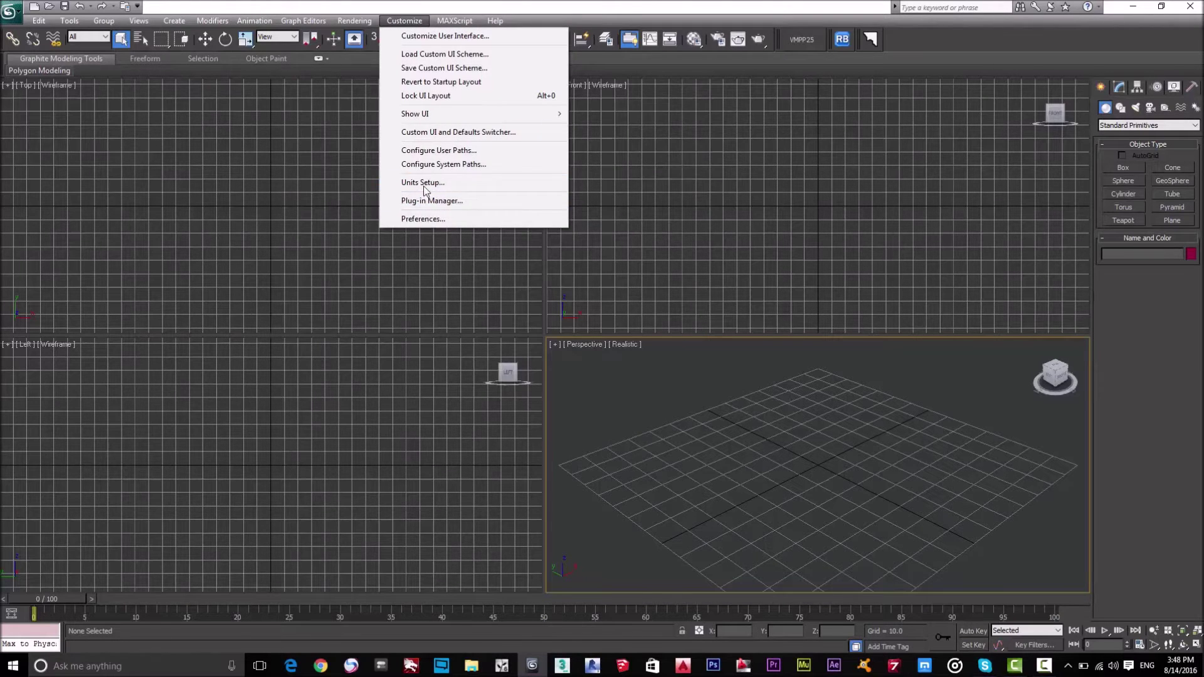
click(502, 181)
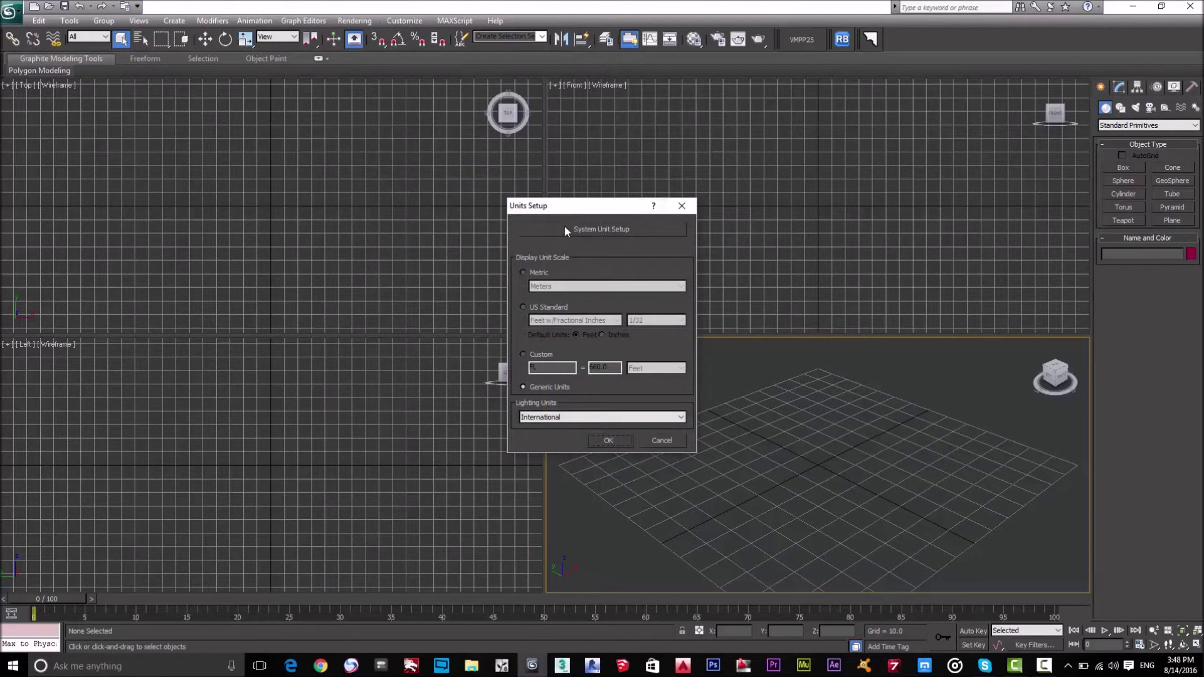
click(636, 230)
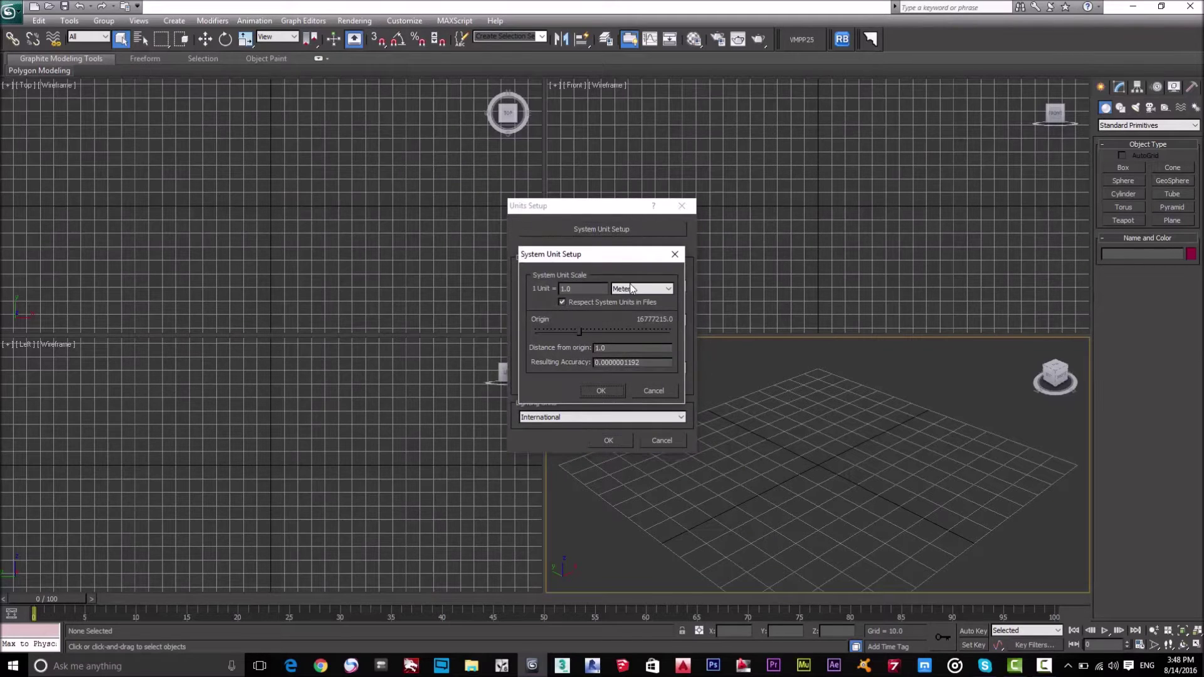
click(624, 293)
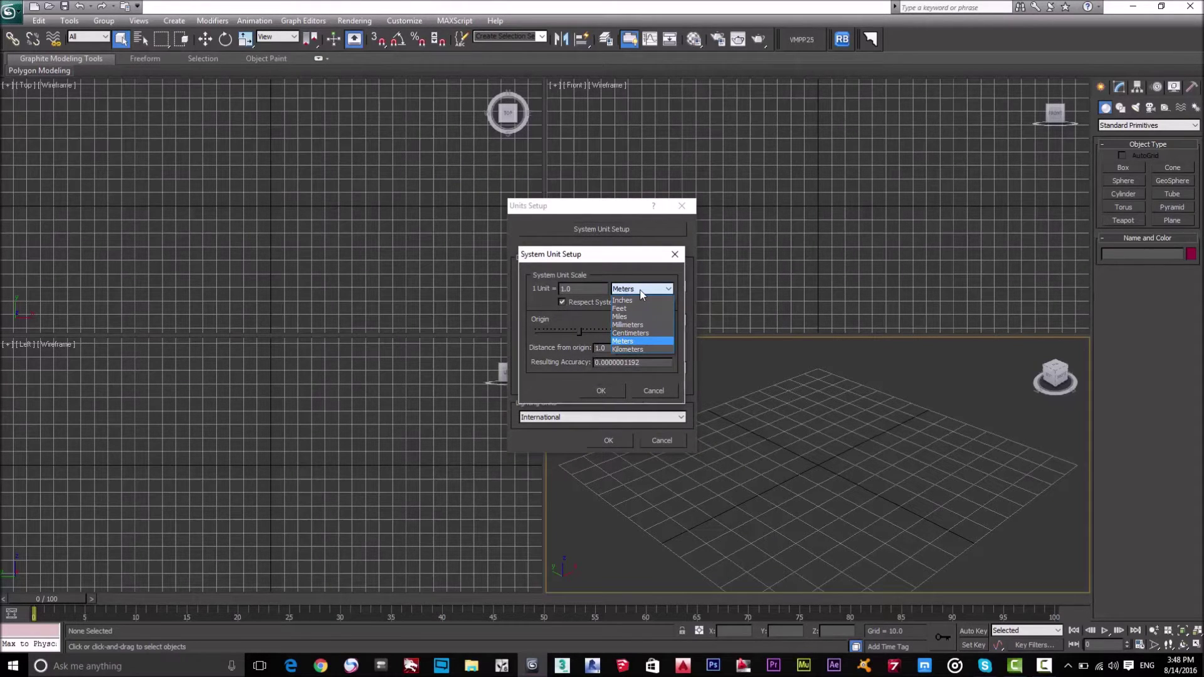
click(639, 342)
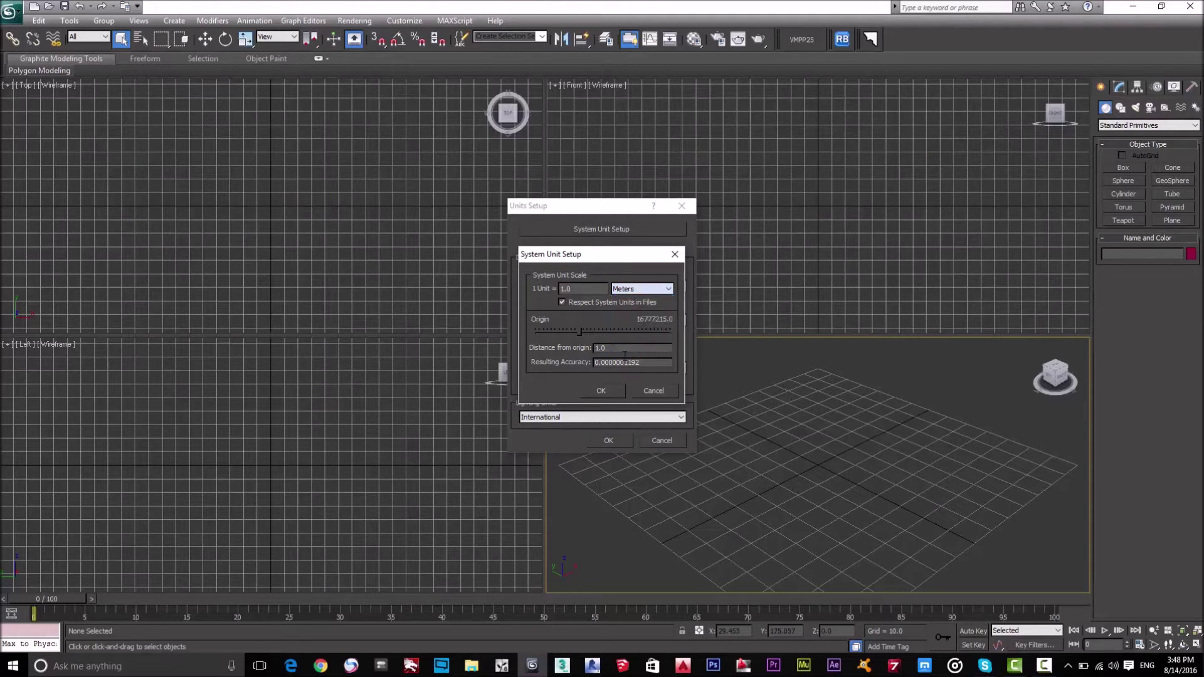
click(601, 392)
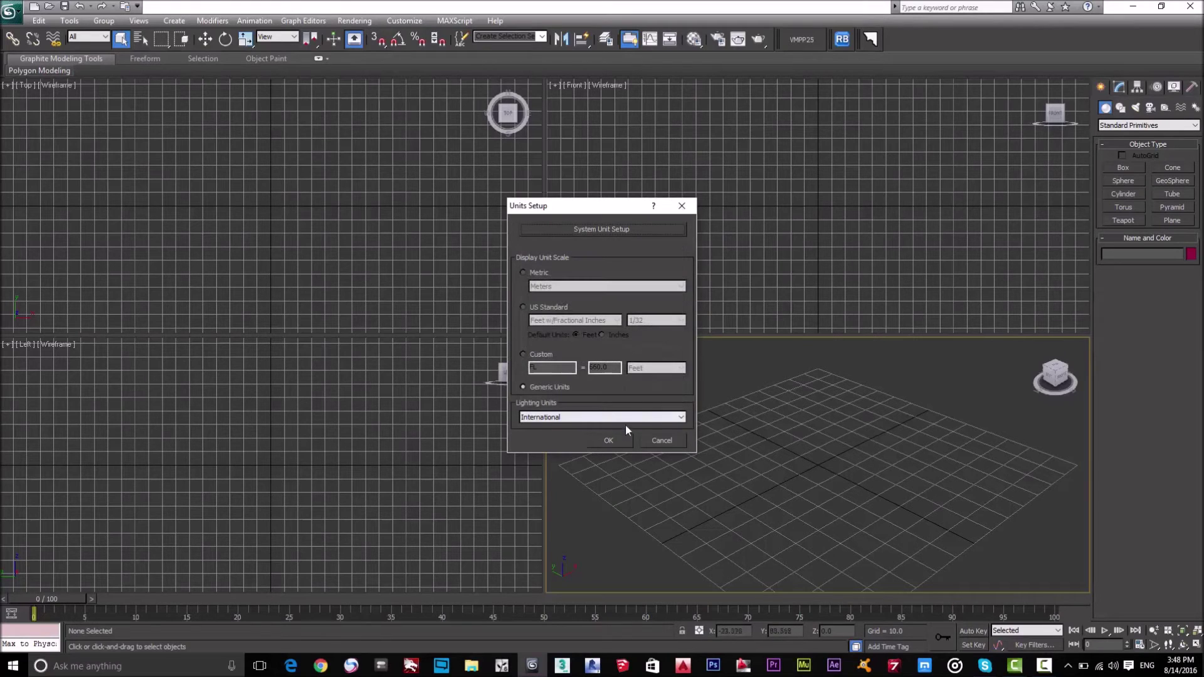
click(600, 442)
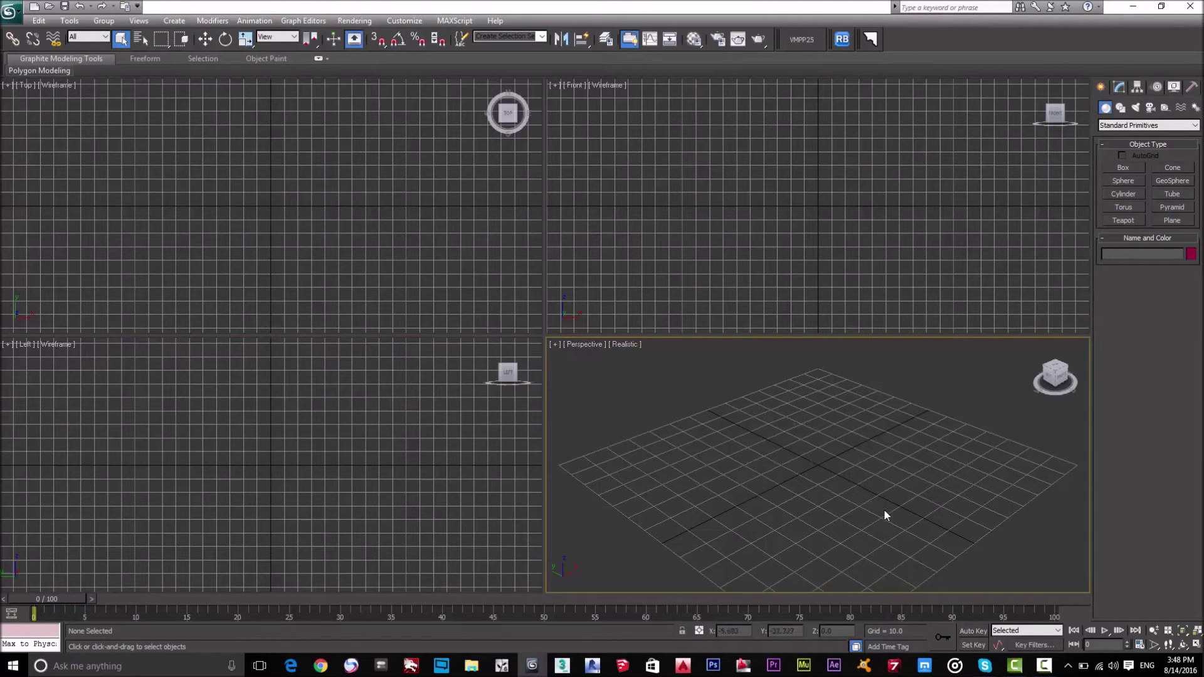
Maximize the Perspective viewport and create a box about 44.5 long, 40.5 wide and 14.3 high on the grid.
key(alt+w)
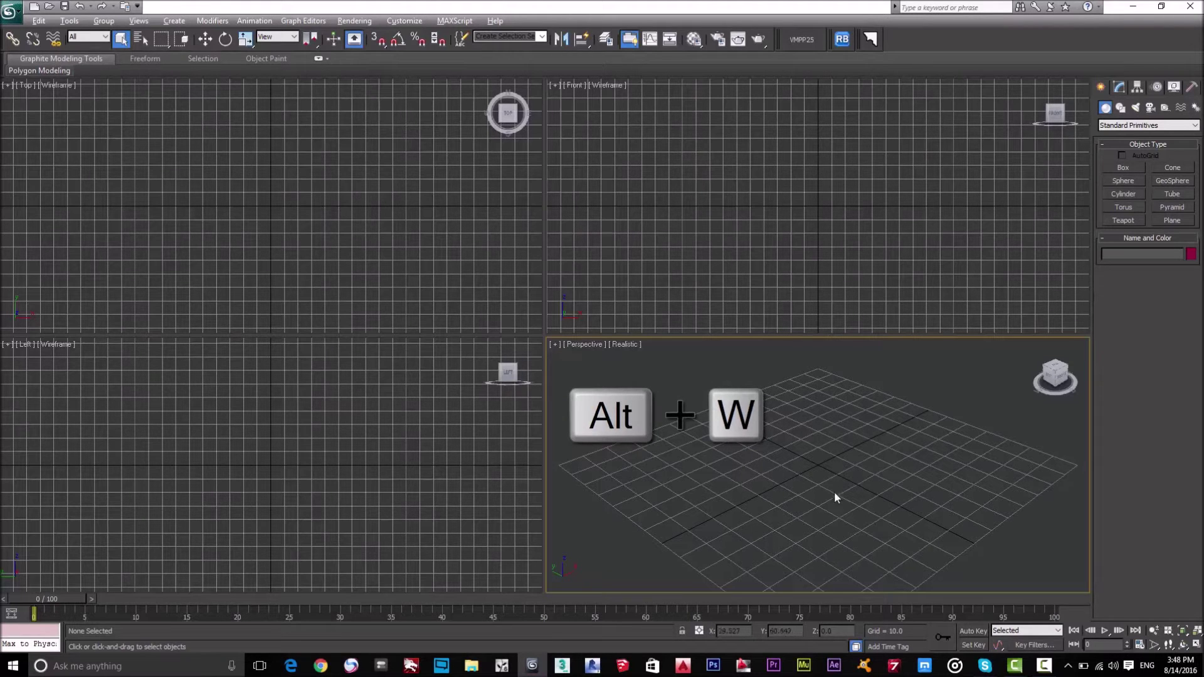
key(alt+w)
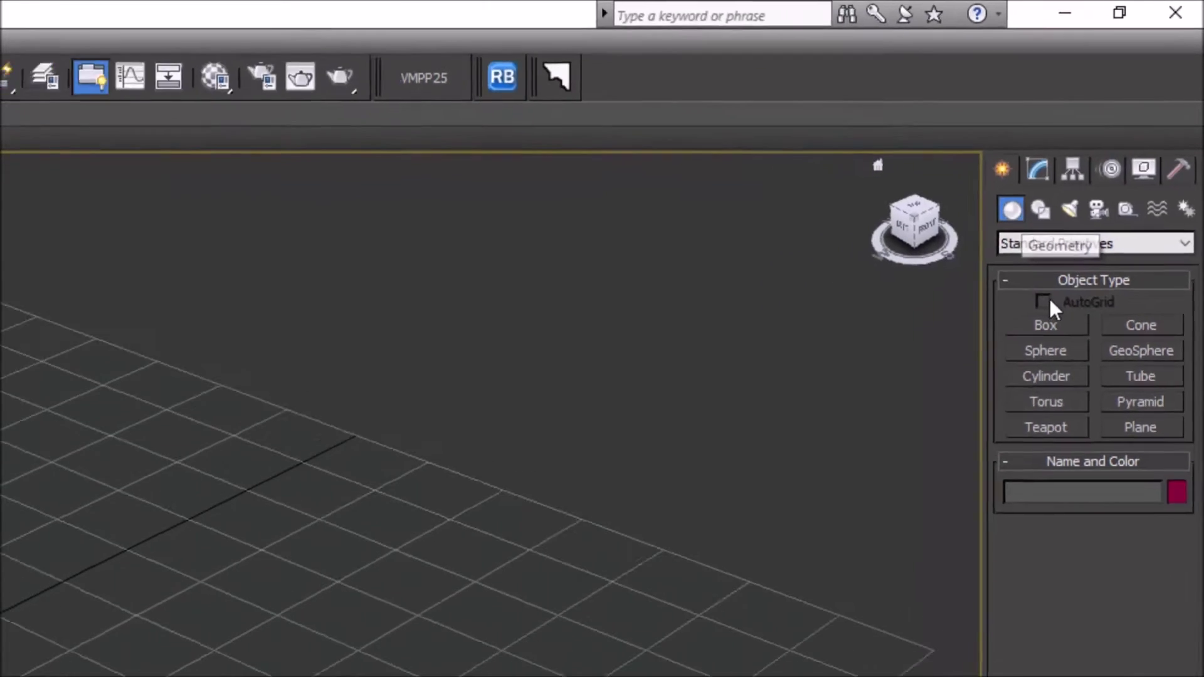
click(1046, 325)
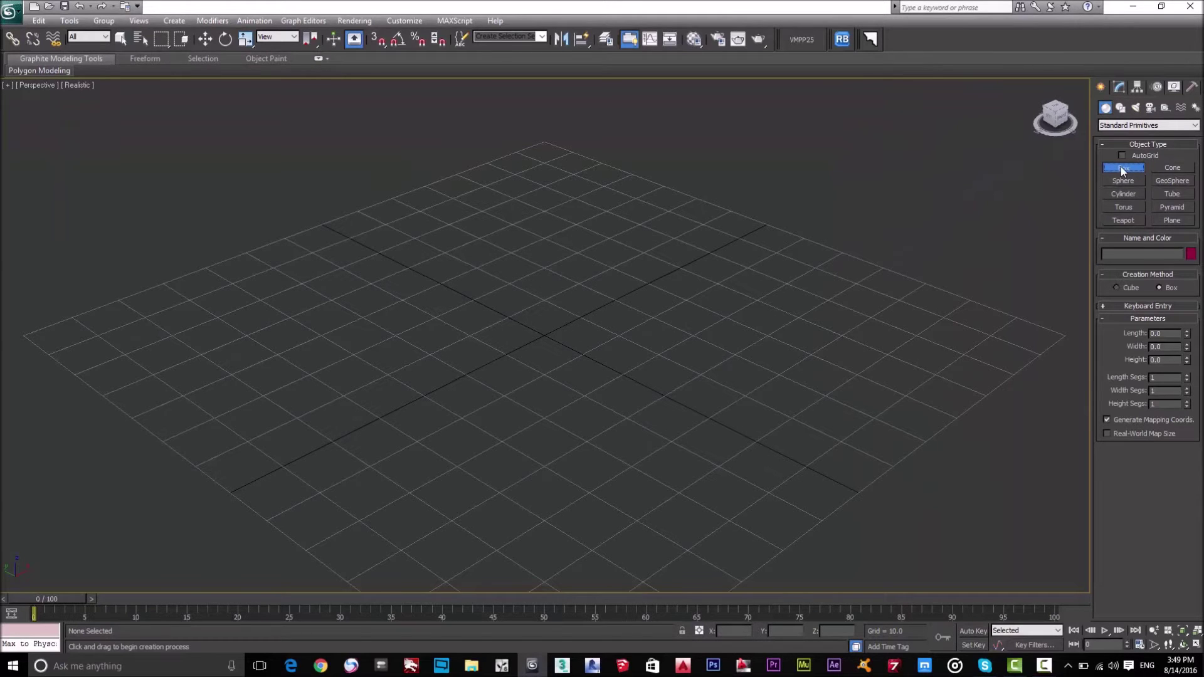
drag(433, 272, 424, 437)
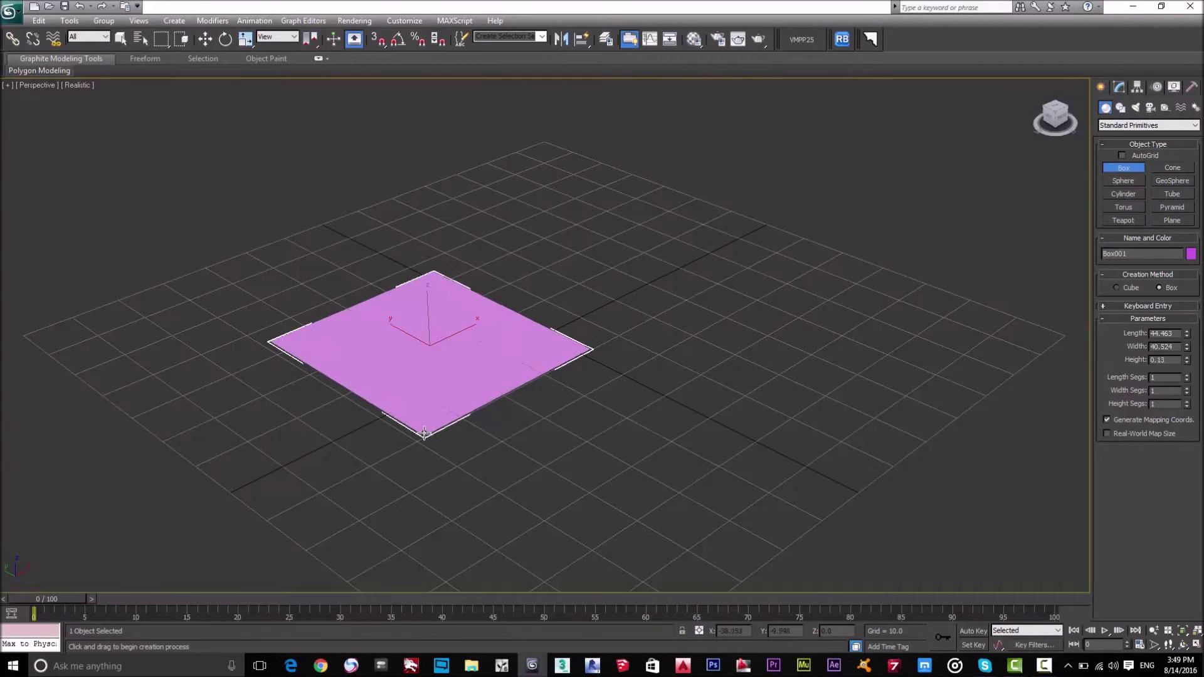
click(432, 369)
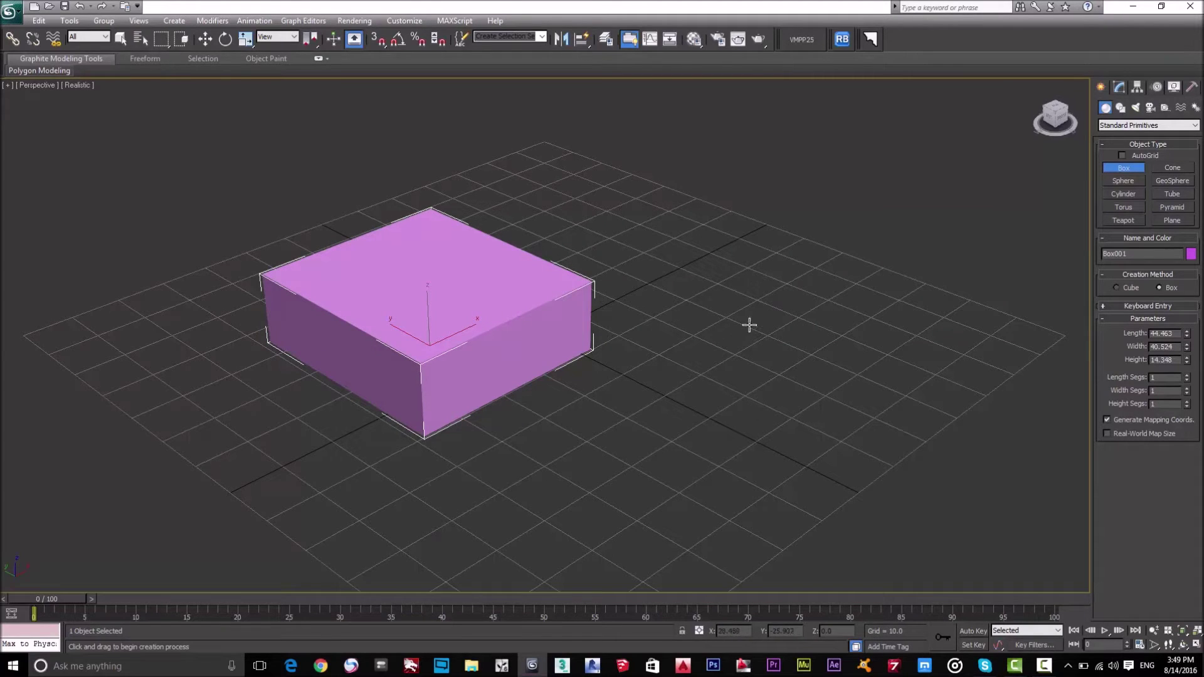
right_click(663, 271)
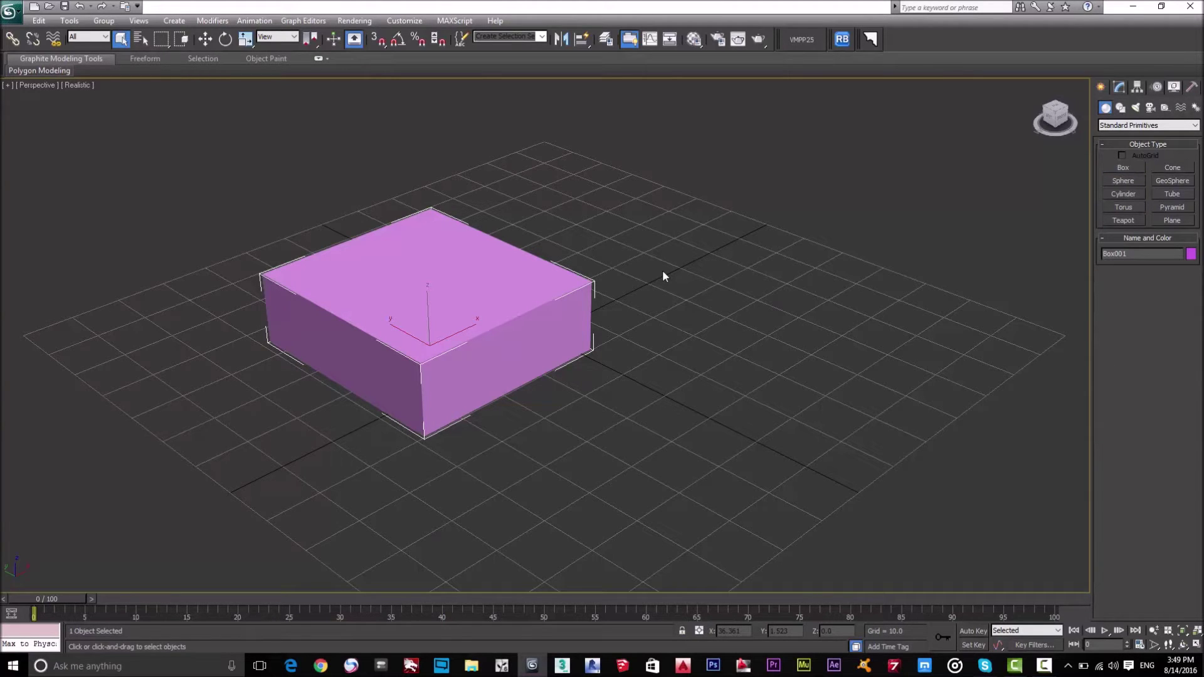
Create a second box about 18.9 long and 38.4 wide beside the first one, and delete it.
click(1127, 168)
drag(822, 282, 790, 396)
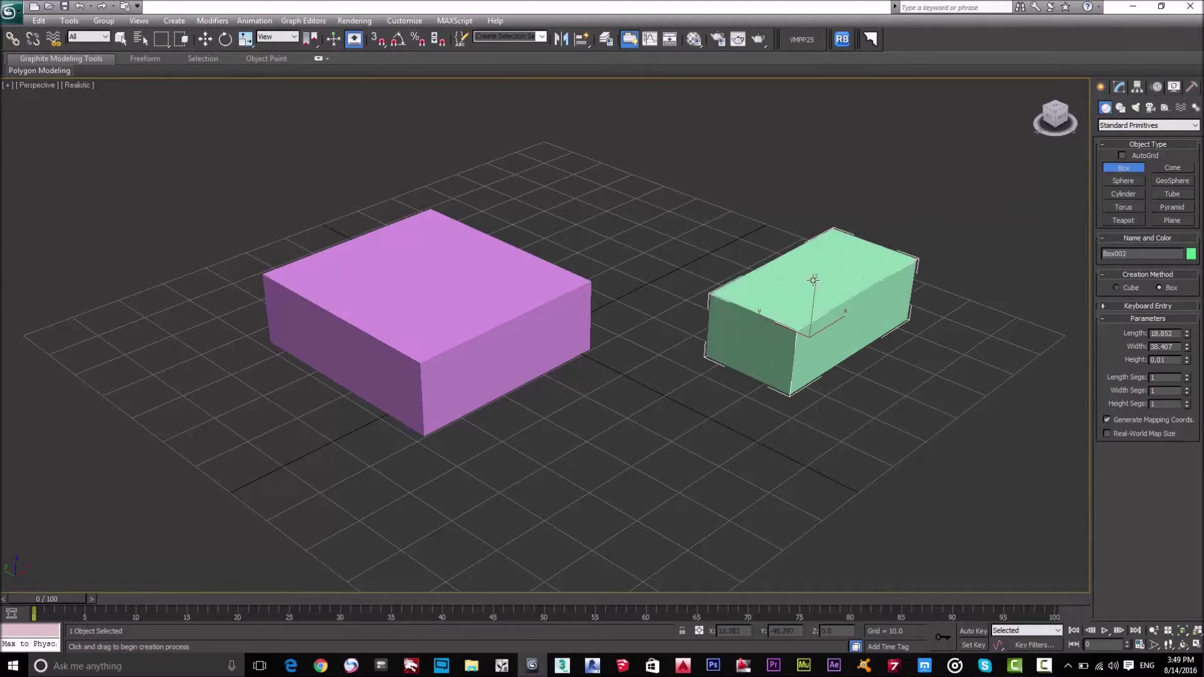
click(814, 307)
right_click(816, 327)
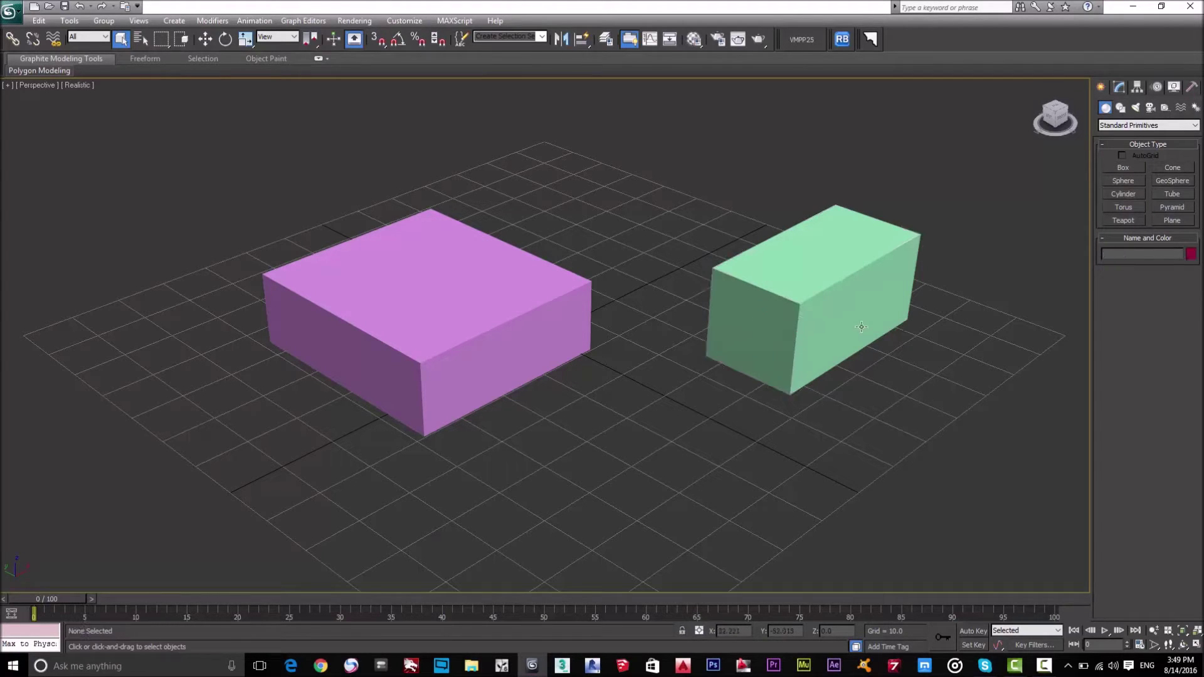
key(Delete)
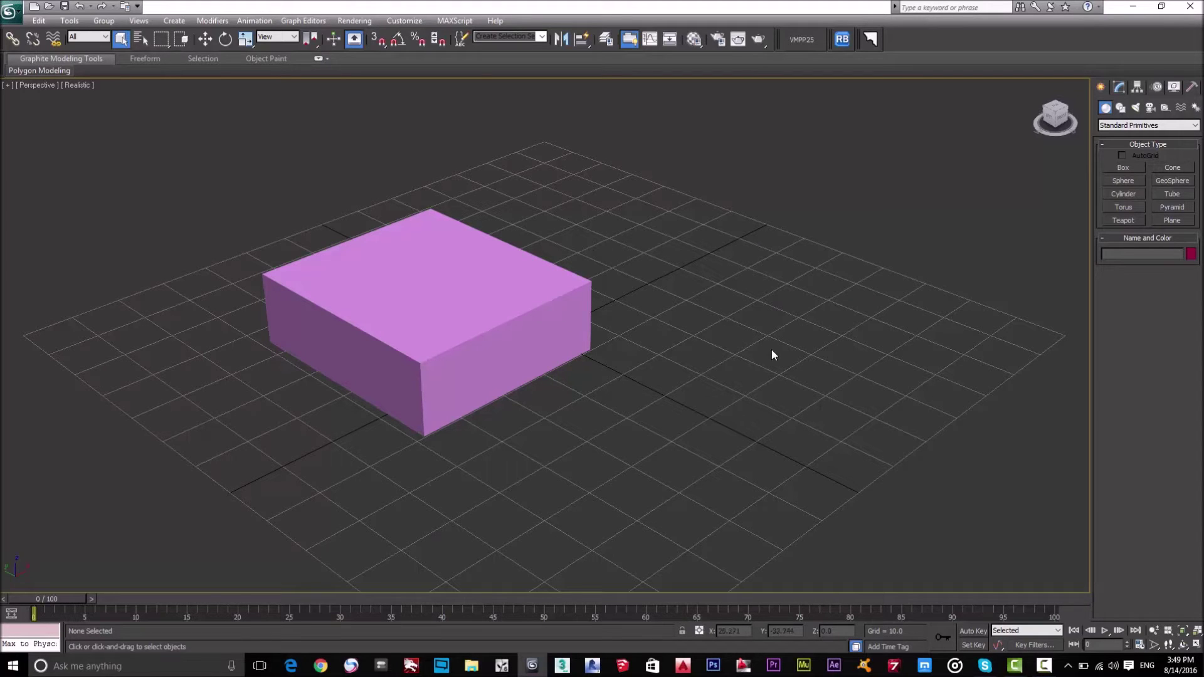
right_click(726, 239)
Move the purple box to the grid origin by setting its X and Y position to 0.
click(505, 294)
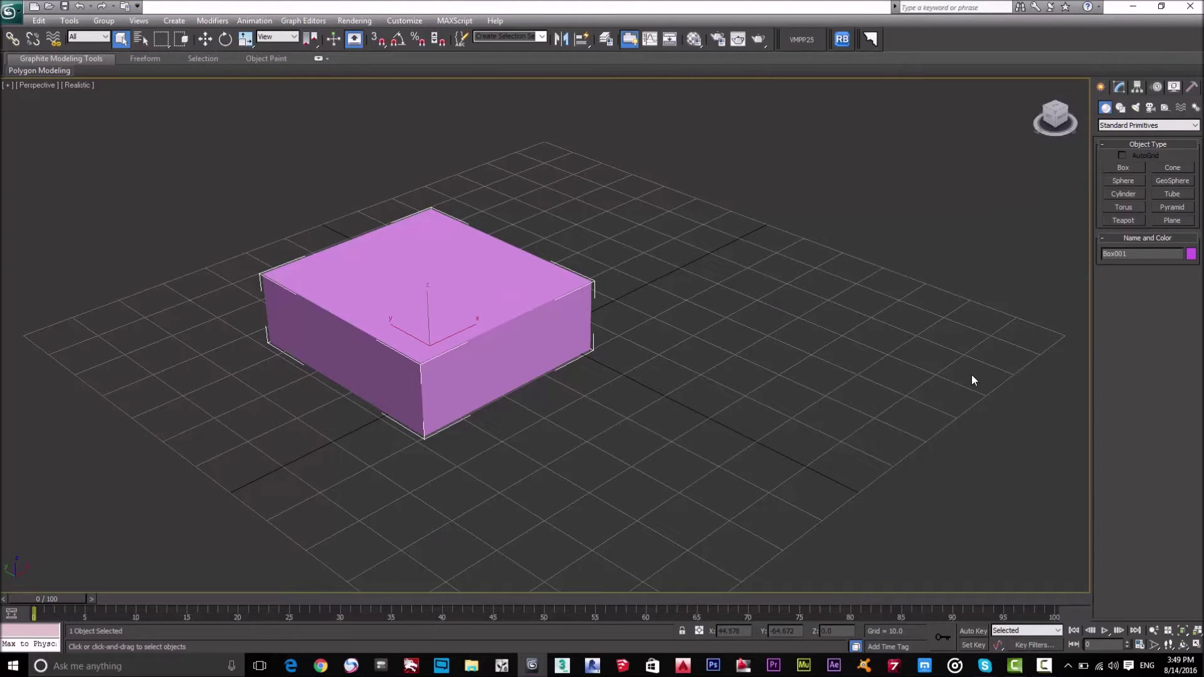
key(t)
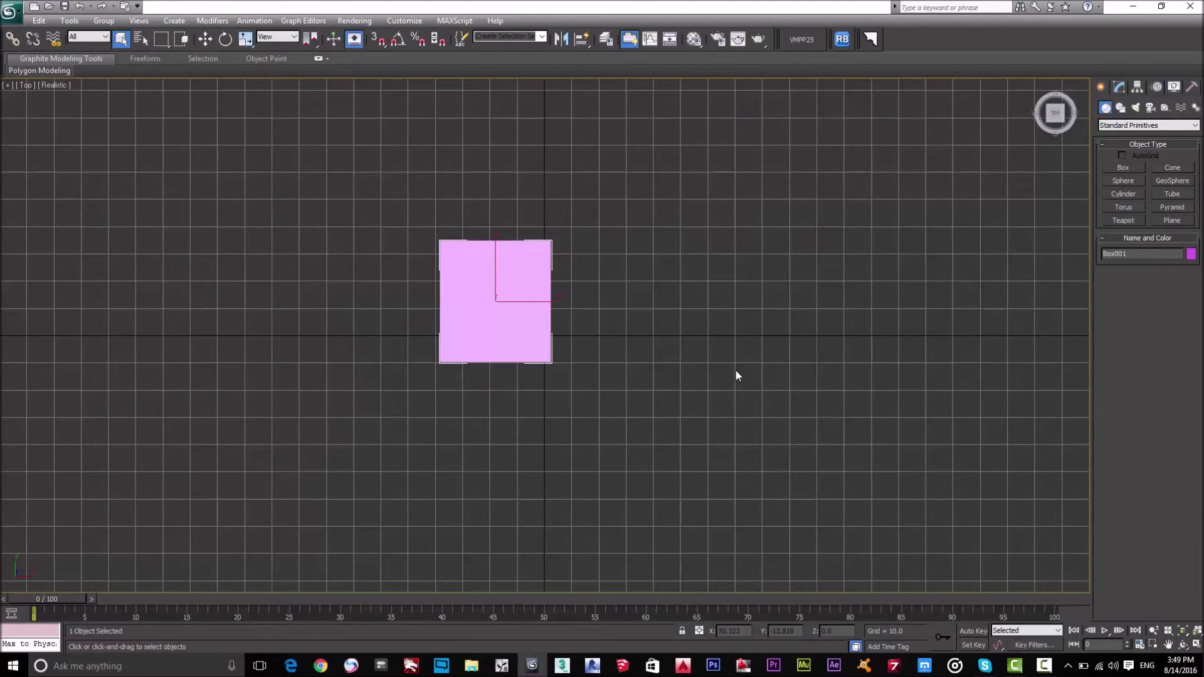
key(w)
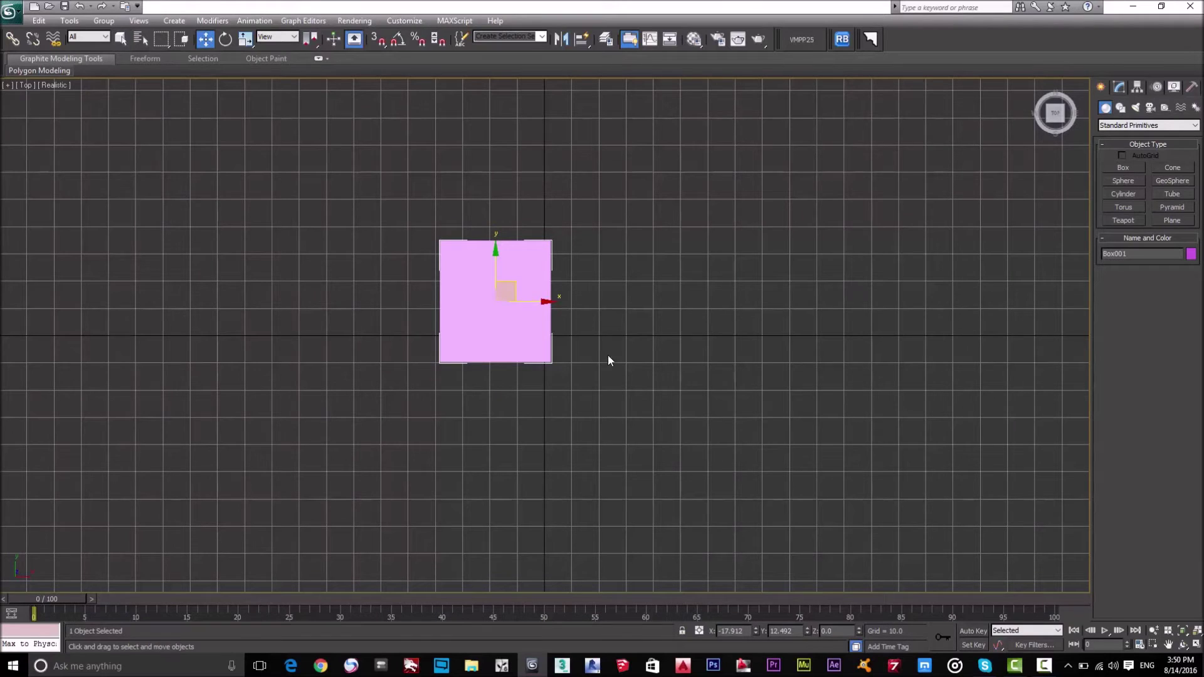
right_click(756, 630)
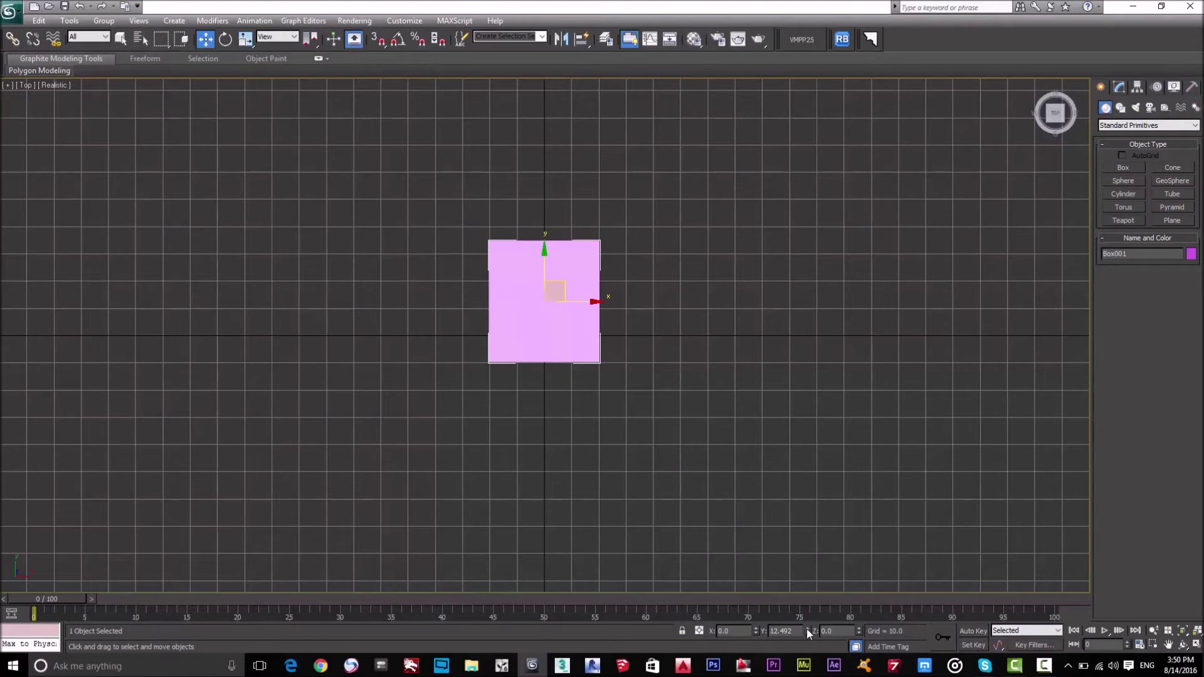
right_click(807, 628)
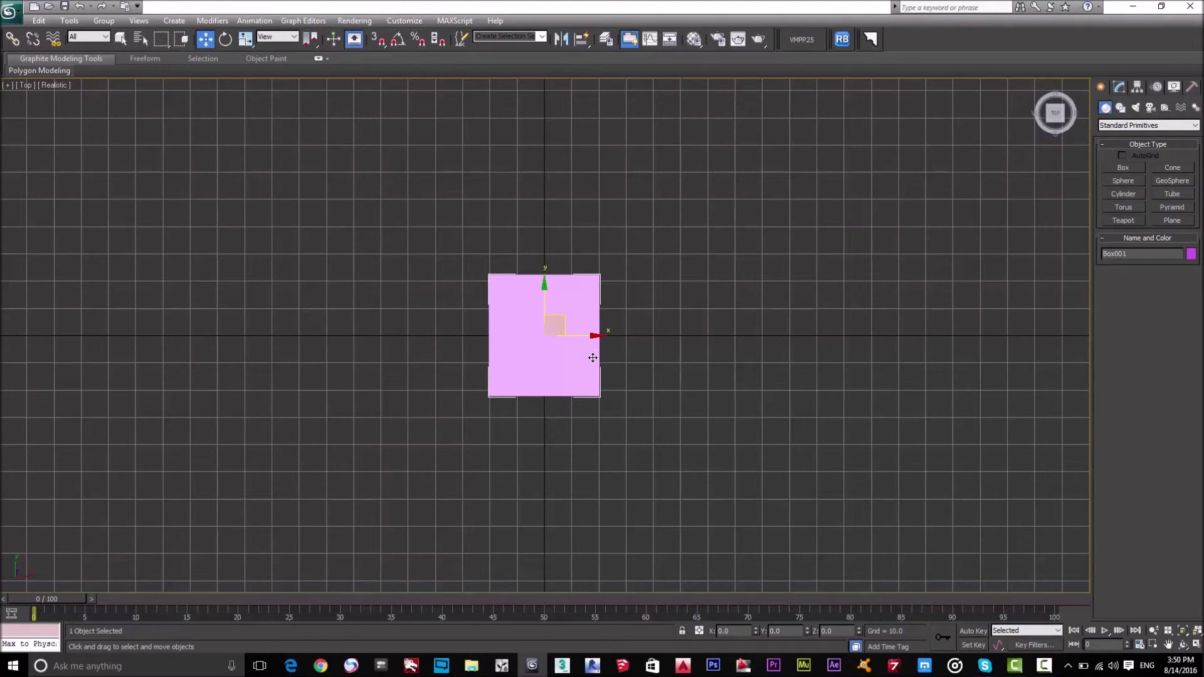
Set the length and the width of the box to 5 in its parameters.
scroll(568, 332, up, 5)
scroll(638, 393, down, 3)
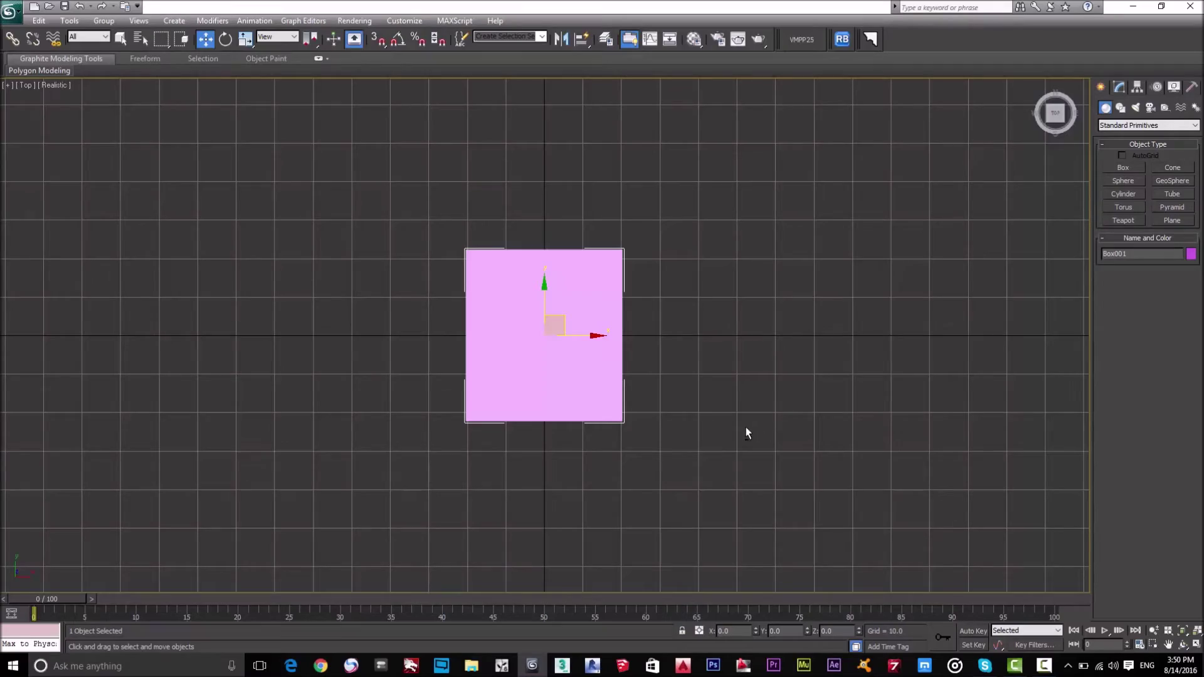
alt+middle_drag(651, 433, 621, 314)
scroll(621, 315, up, 4)
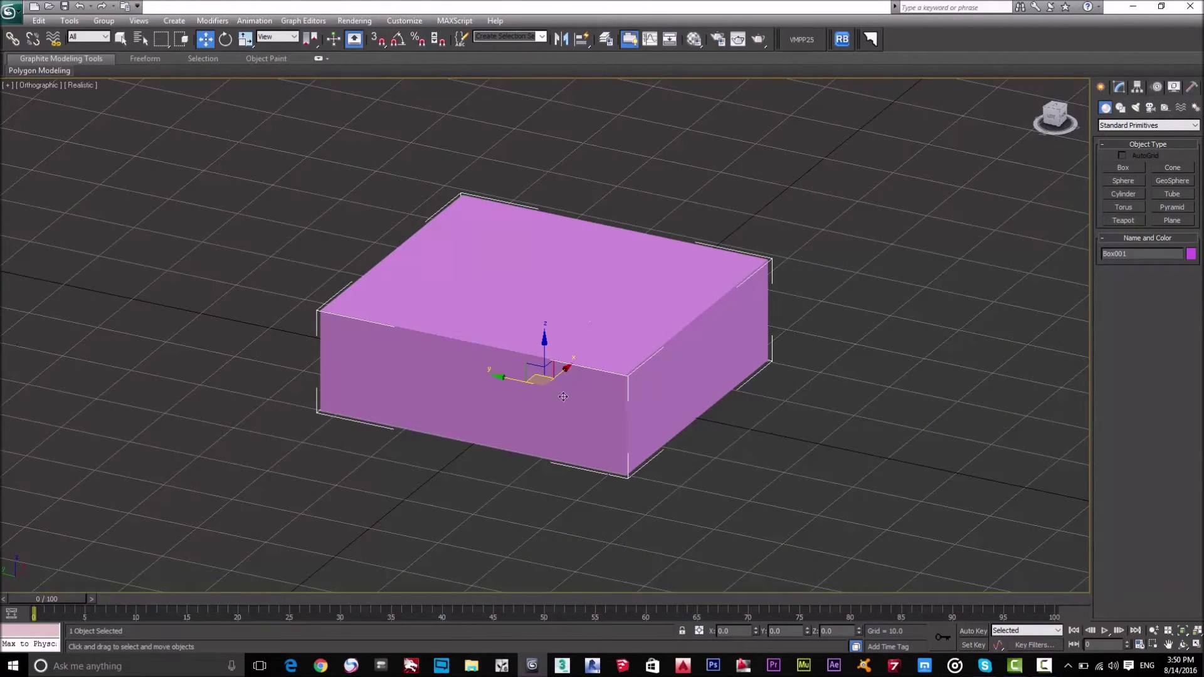
click(1121, 88)
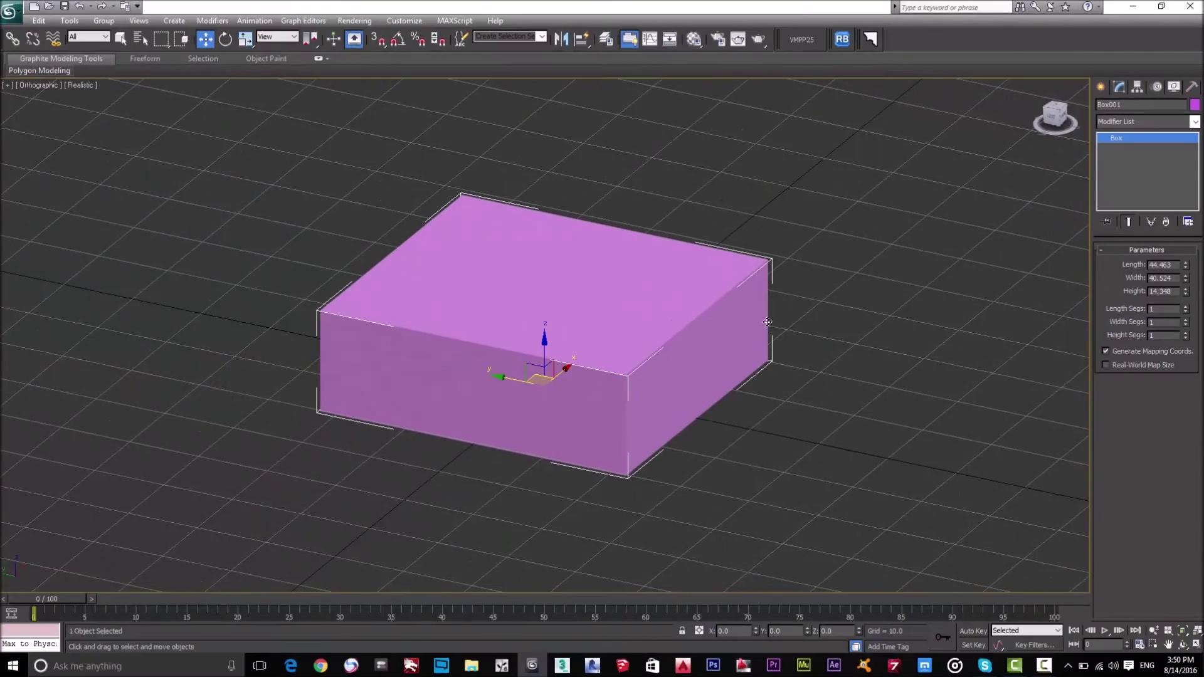
double_click(1162, 265)
double_click(1165, 291)
double_click(1156, 265)
text(5)
double_click(1162, 279)
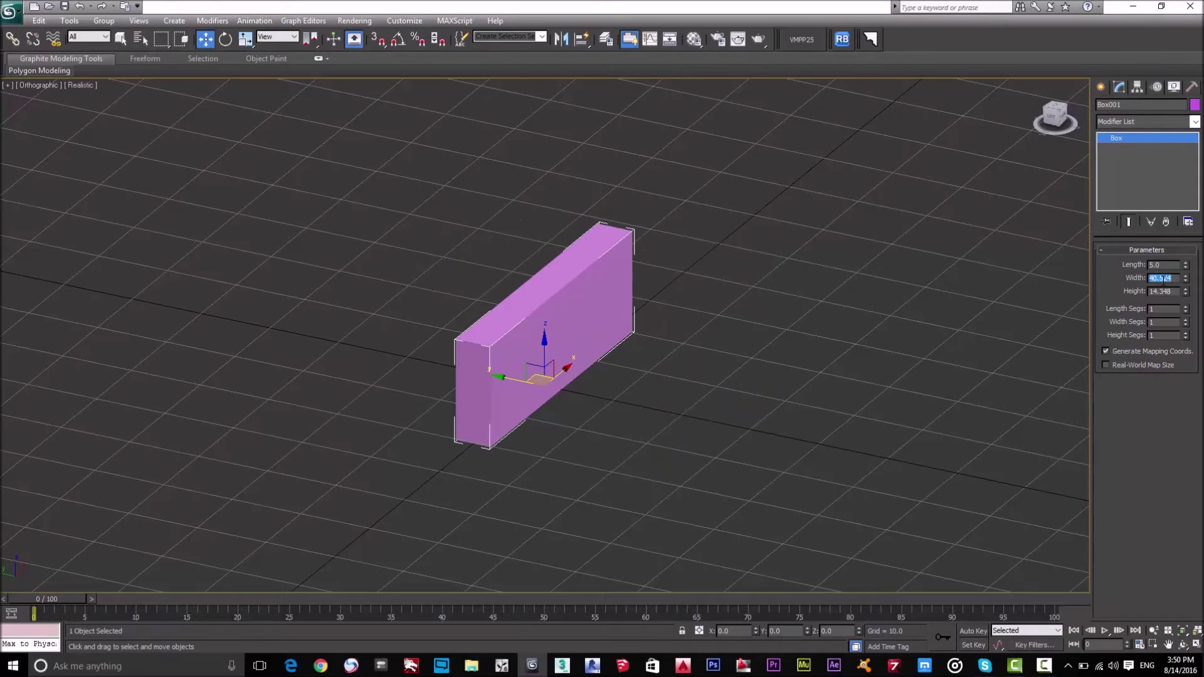
text(5)
Set the height of the box to 3.
double_click(1162, 292)
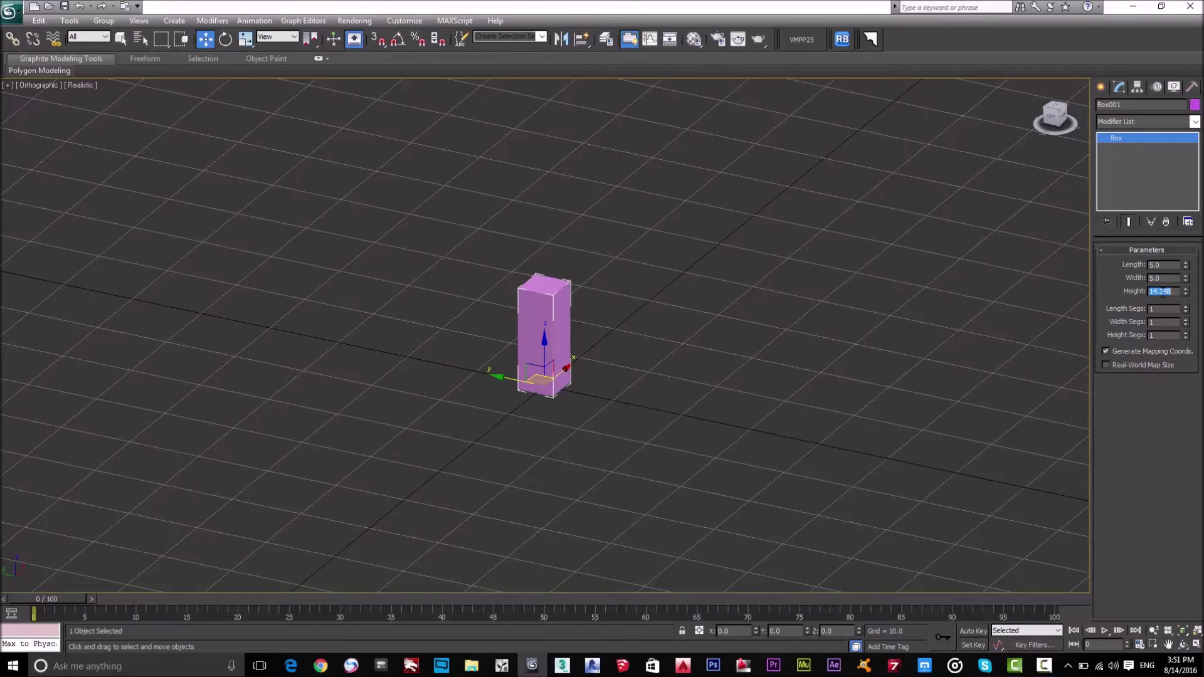
text(3)
key(Return)
middle_drag(550, 417, 586, 412)
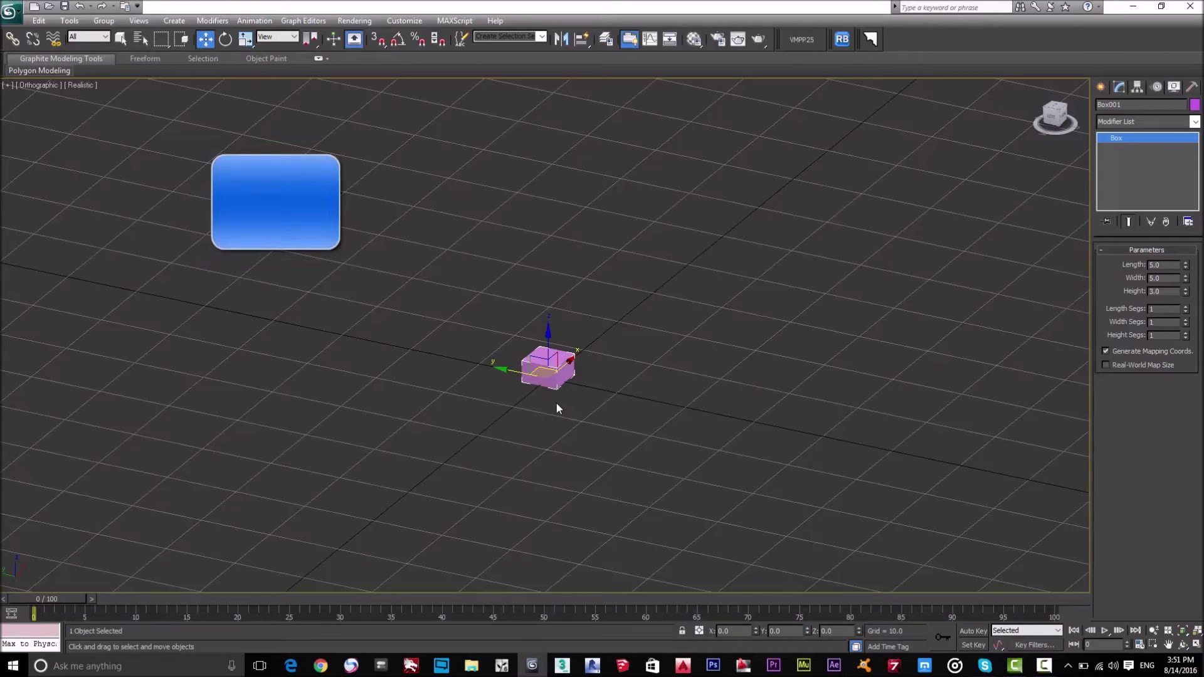
key(z)
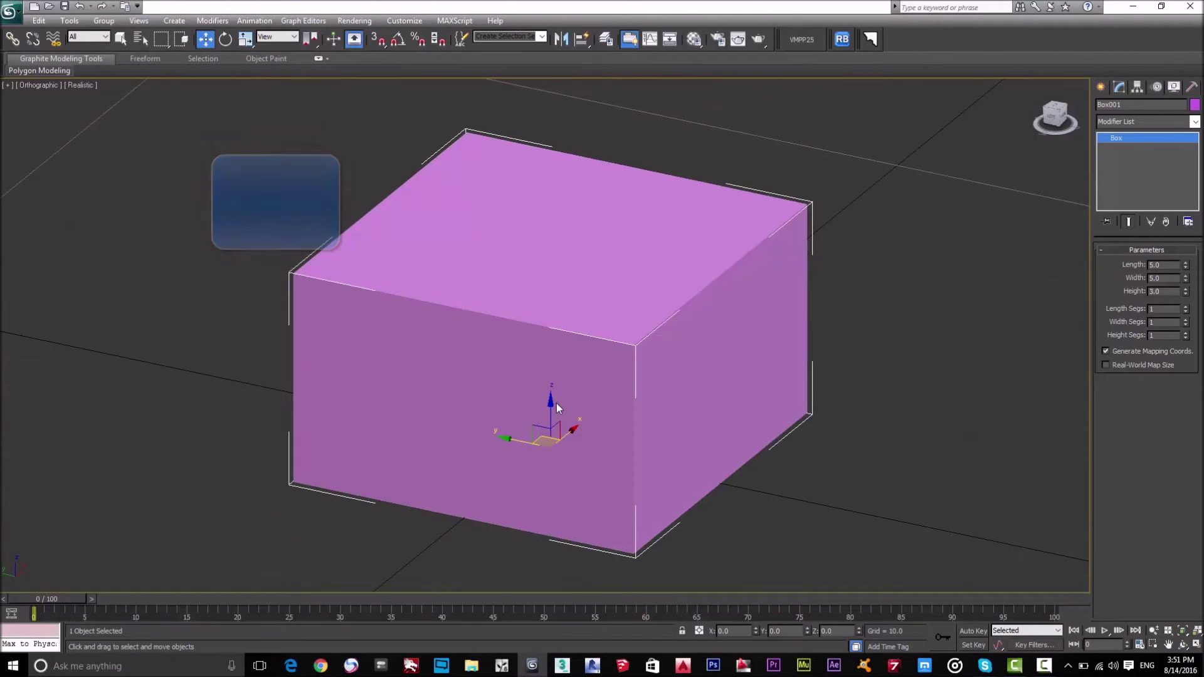
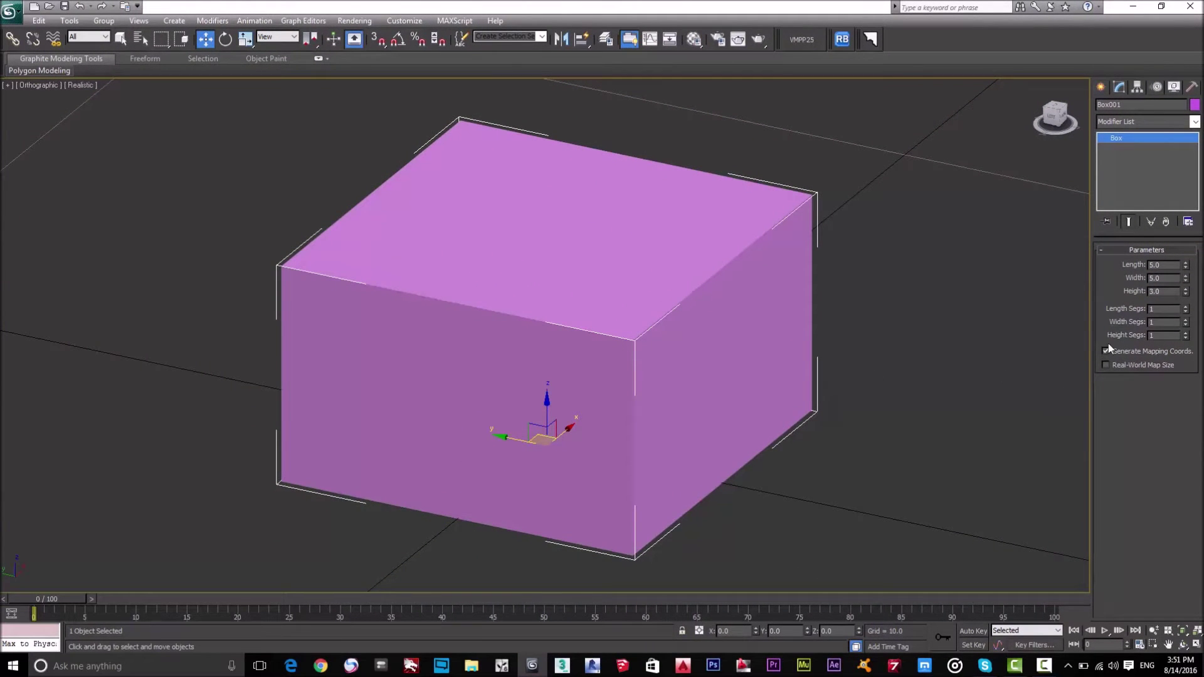
Increase the segments of the box to 51 for length, 37 for width and 30 for height.
click(1186, 308)
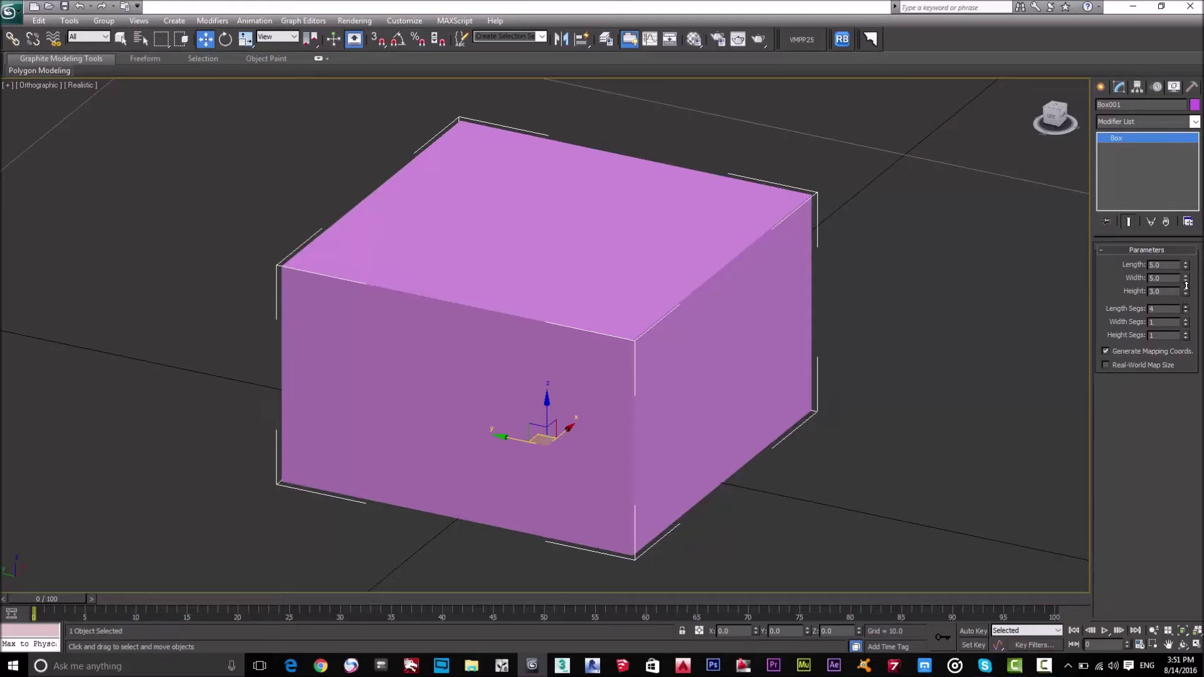
drag(1177, 238, 1182, 257)
drag(1188, 305, 1183, 295)
click(1187, 306)
mouse_move(1186, 323)
mouse_down()
mouse_move(1185, 289)
mouse_move(1187, 337)
mouse_move(1187, 317)
mouse_up()
middle_drag(1027, 283, 868, 290)
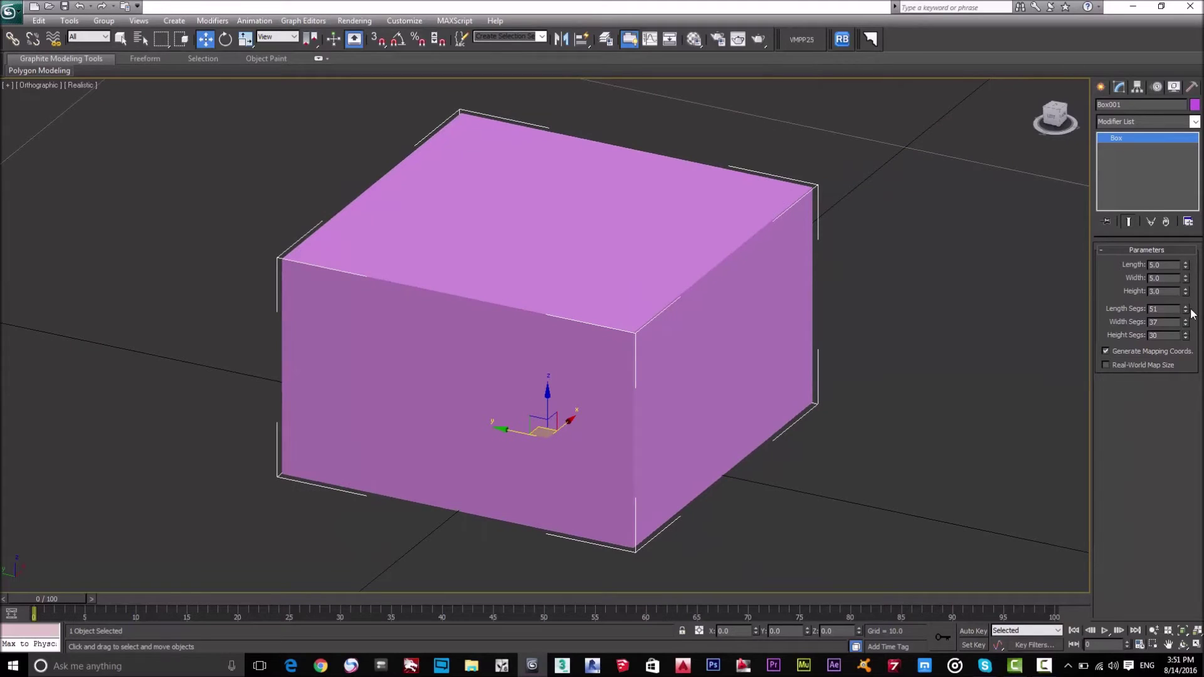
Reset the length, width and height segments of the box to 1.
right_click(1186, 308)
right_click(1186, 322)
right_click(1186, 335)
Turn on the Edged Faces display in the viewport.
middle_drag(759, 352, 745, 349)
key(F4)
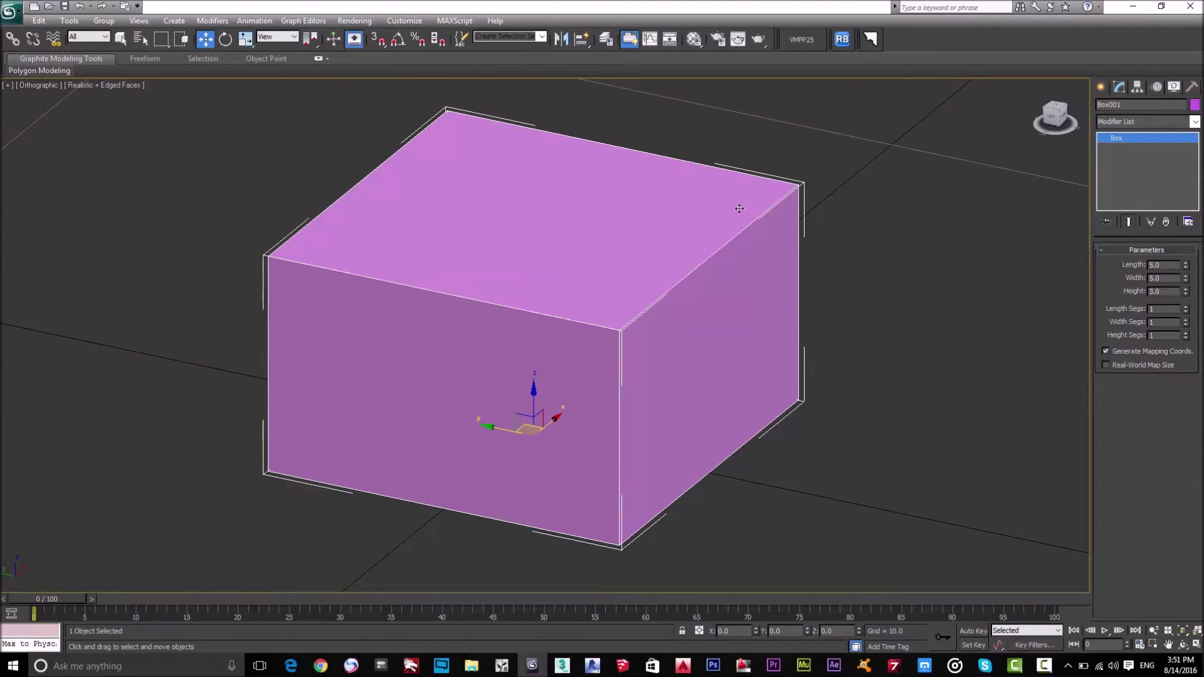
Increase the segments of the box to 13 for length, 13 for width and 9 for height.
middle_drag(544, 318, 589, 334)
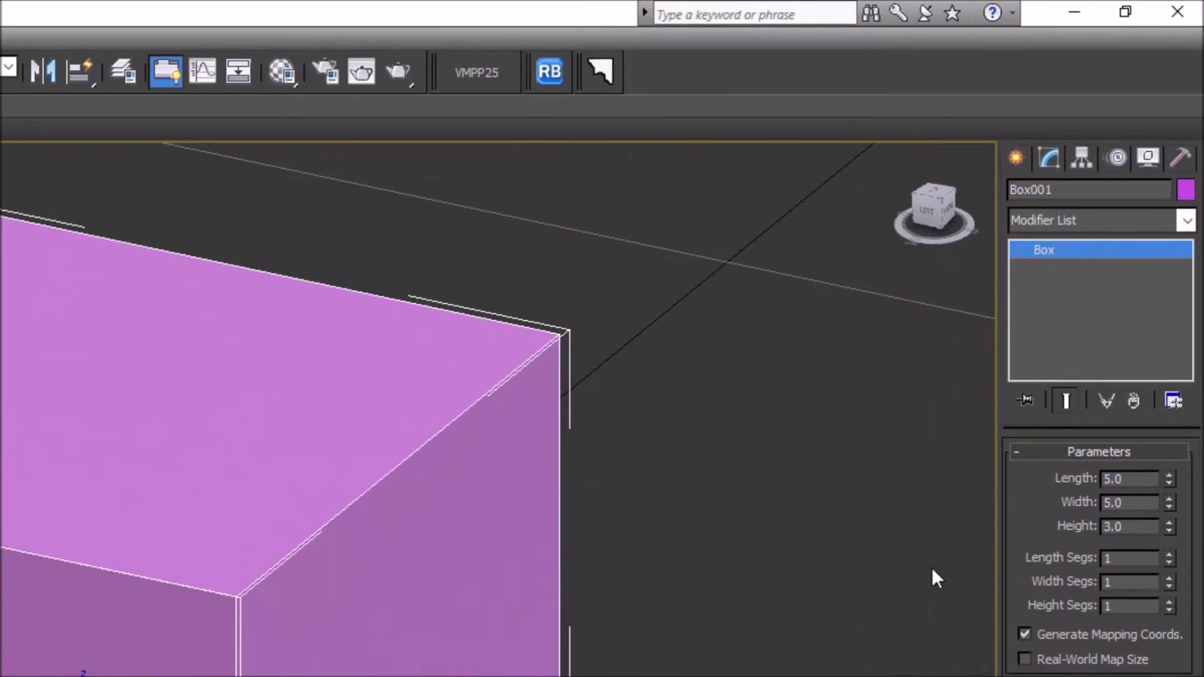
click(1169, 554)
click(1170, 555)
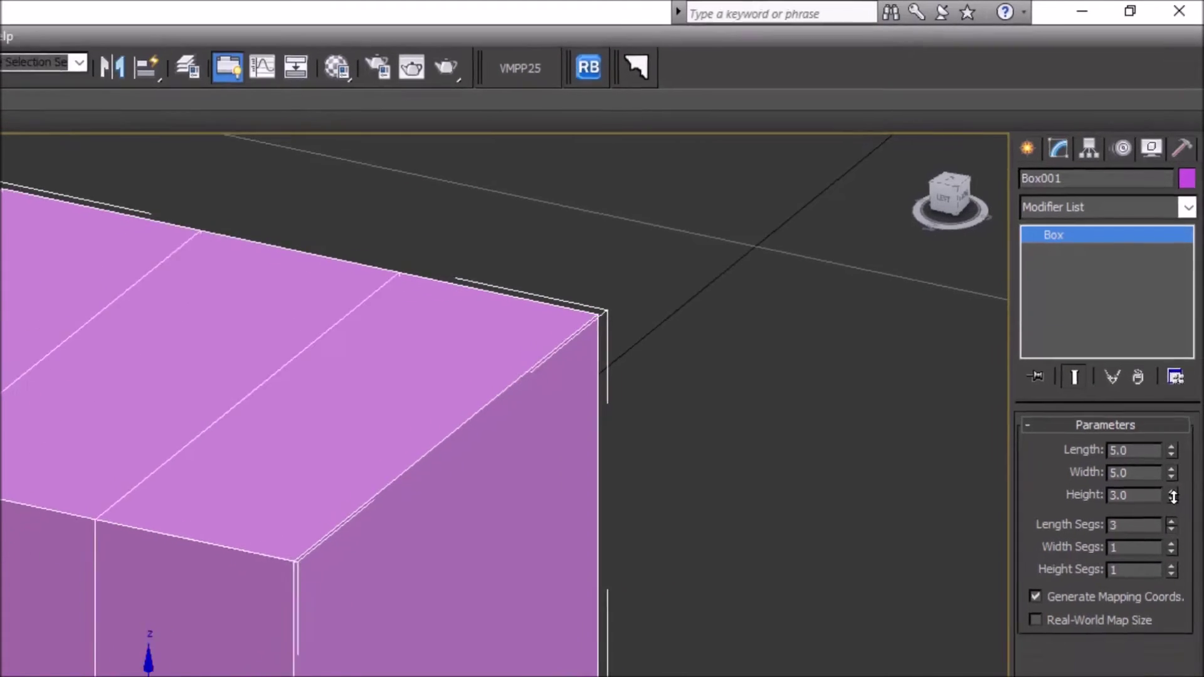
click(1169, 555)
drag(1175, 373, 1172, 308)
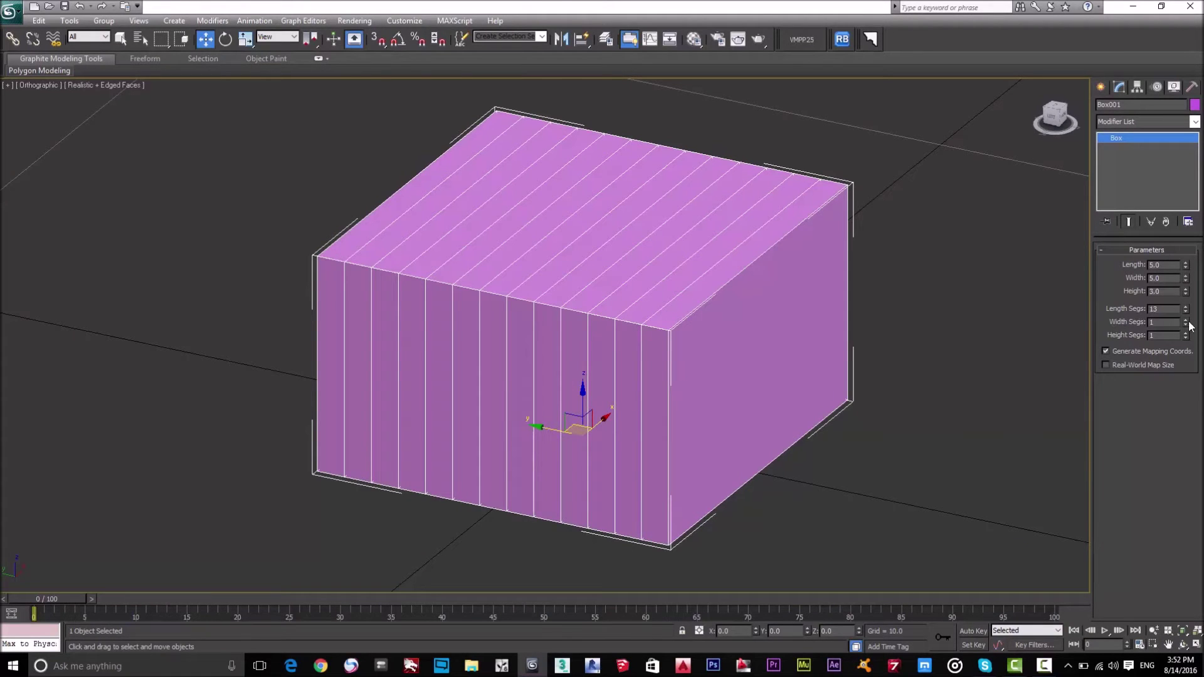
drag(1186, 324, 1190, 251)
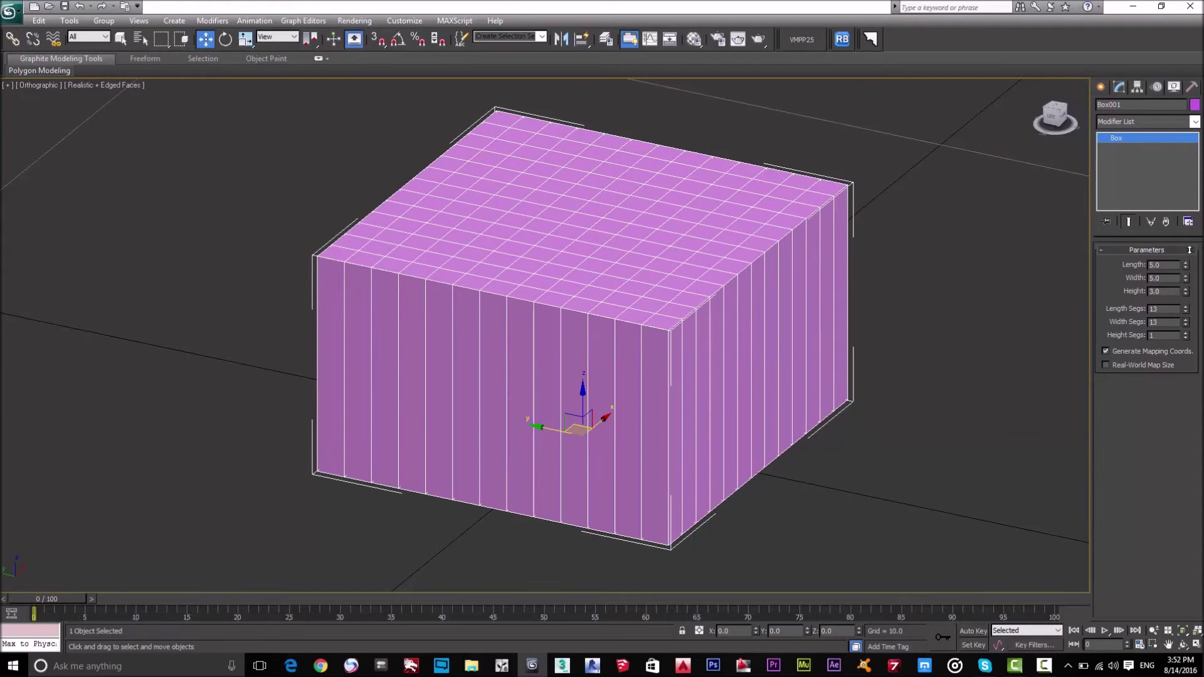
drag(1186, 337, 1187, 290)
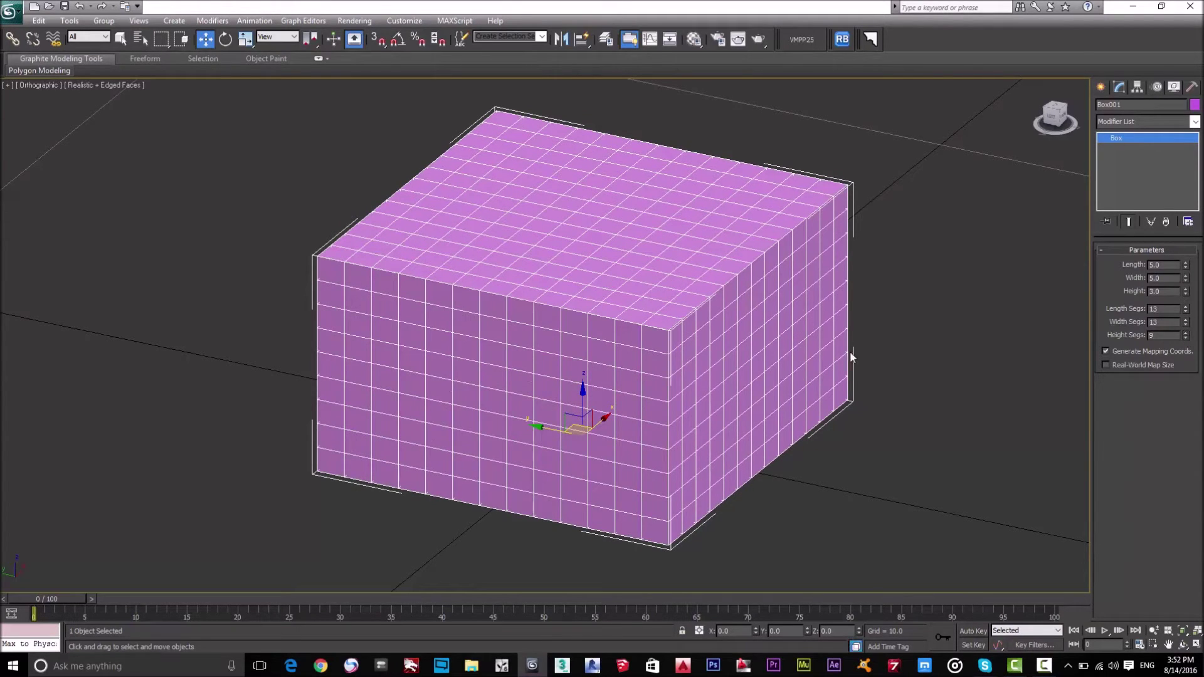
scroll(628, 315, down, 2)
scroll(622, 308, up, 2)
scroll(566, 252, down, 3)
scroll(538, 285, up, 2)
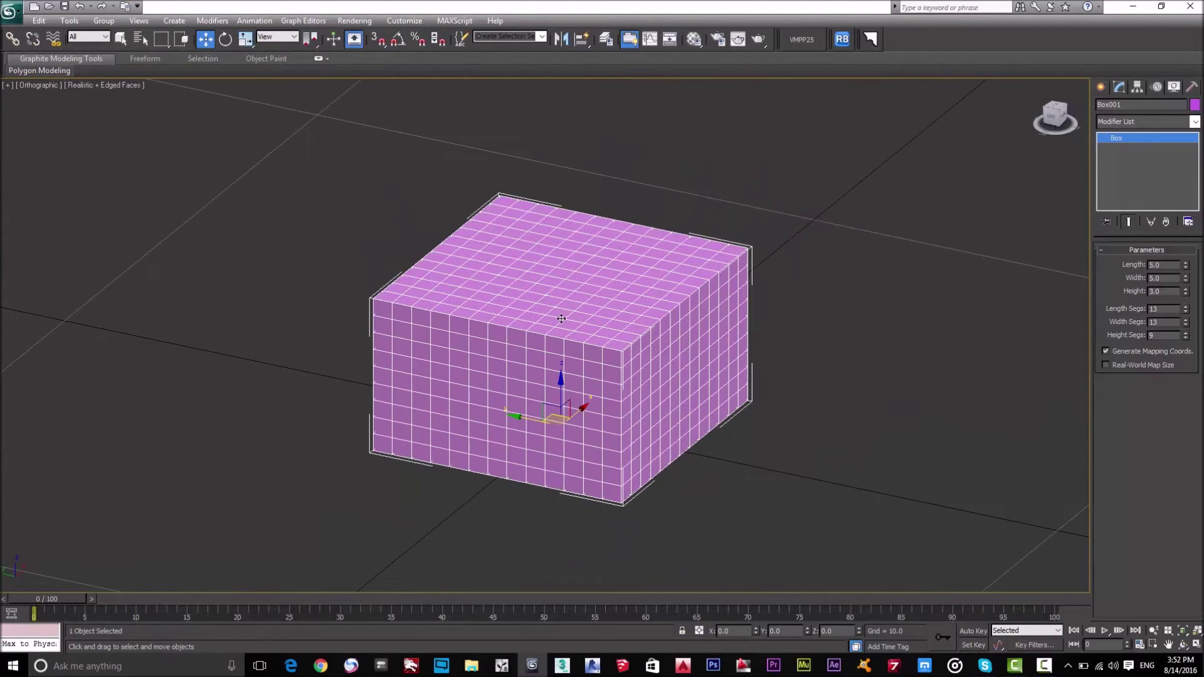
Return the length, width and height segments of the box to 1 each.
right_click(1186, 309)
right_click(1187, 323)
right_click(1186, 336)
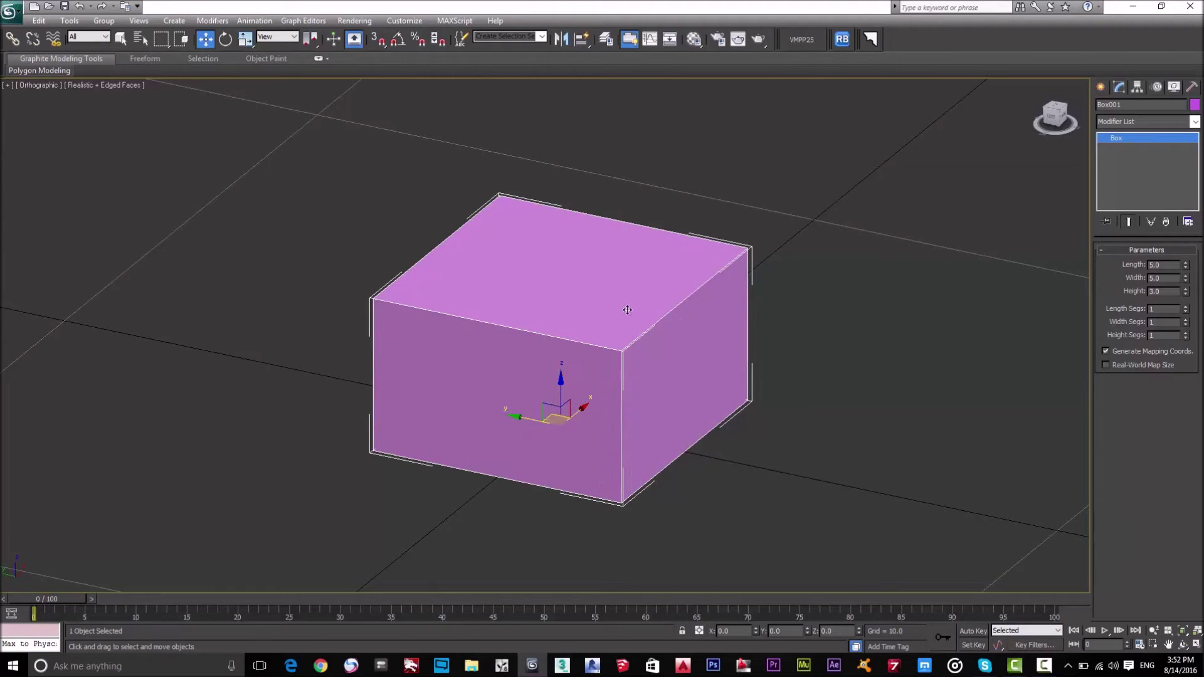
scroll(613, 291, up, 2)
scroll(612, 292, down, 4)
scroll(523, 345, up, 3)
alt+middle_drag(523, 345, 539, 330)
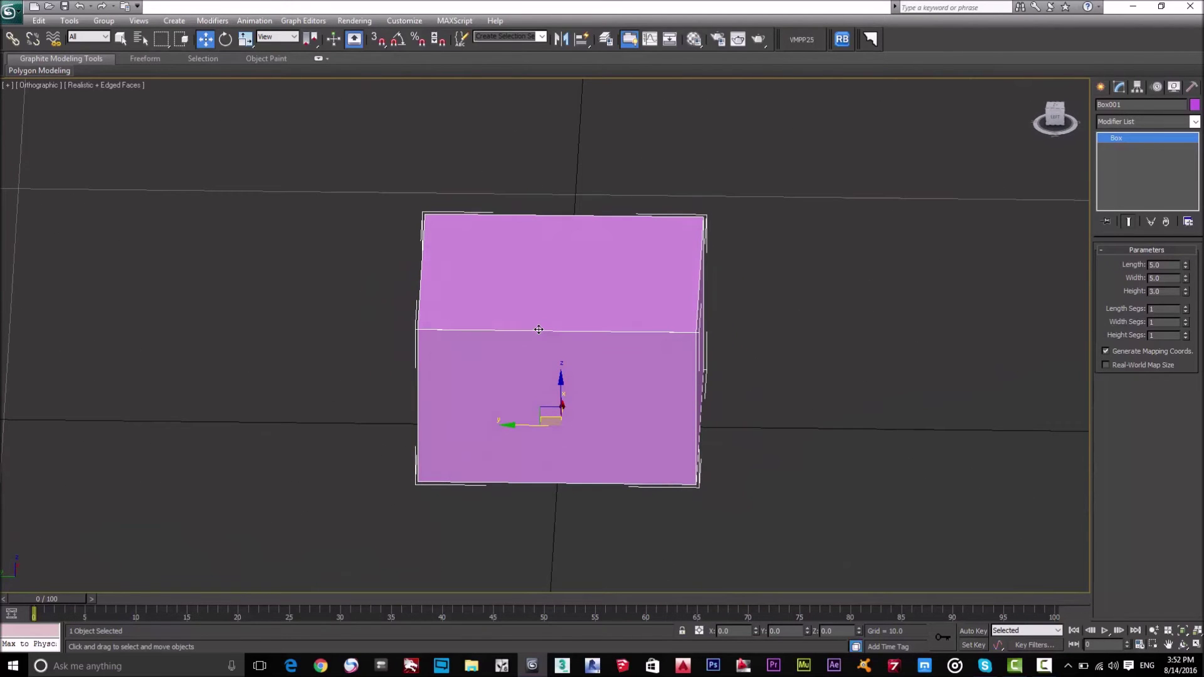
Add a Bend modifier to the box and set its angle to -25.5 on the Z axis.
click(1129, 123)
click(1129, 123)
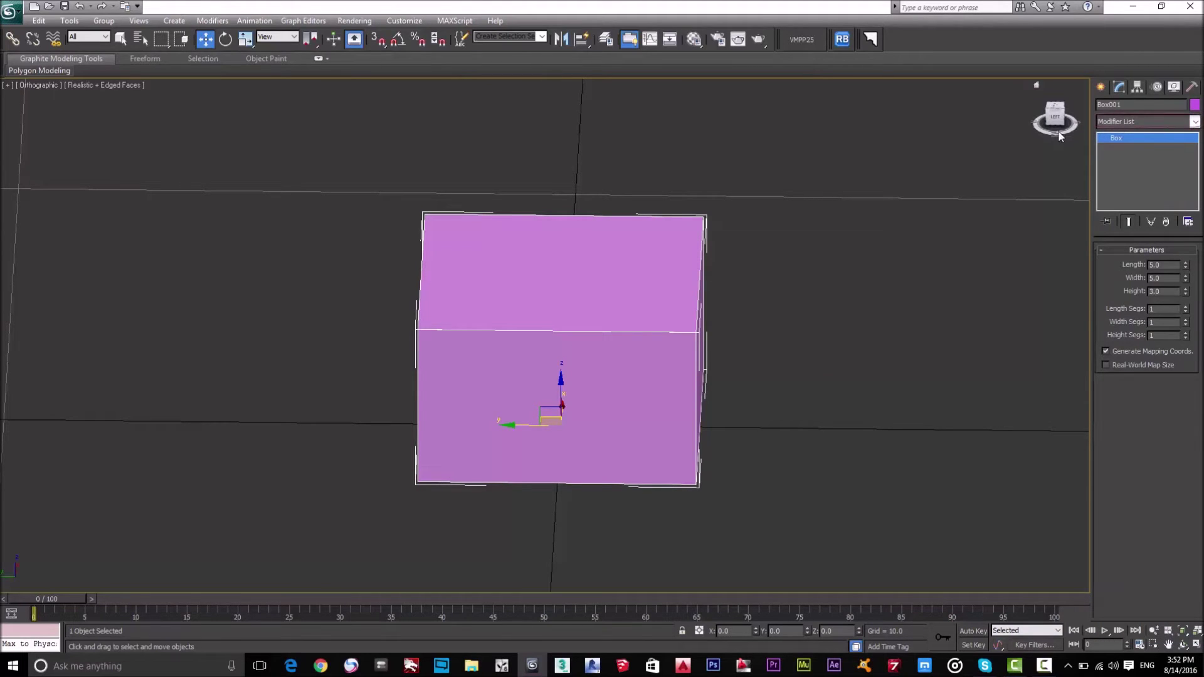
click(1125, 122)
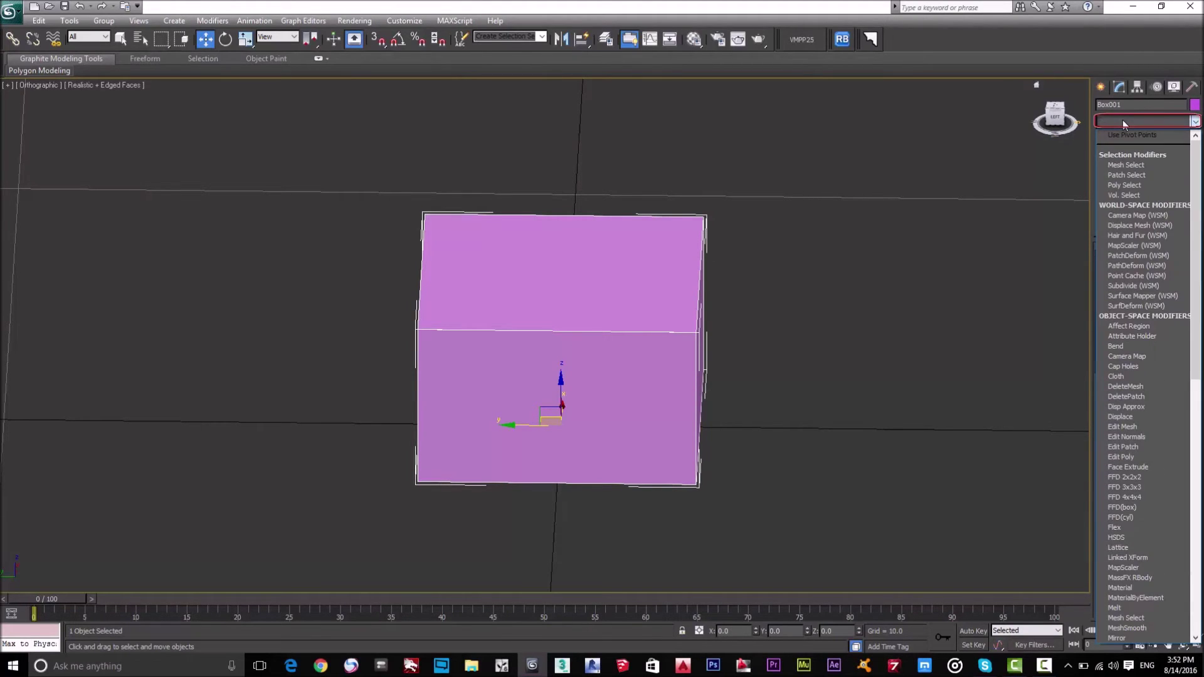
key(b)
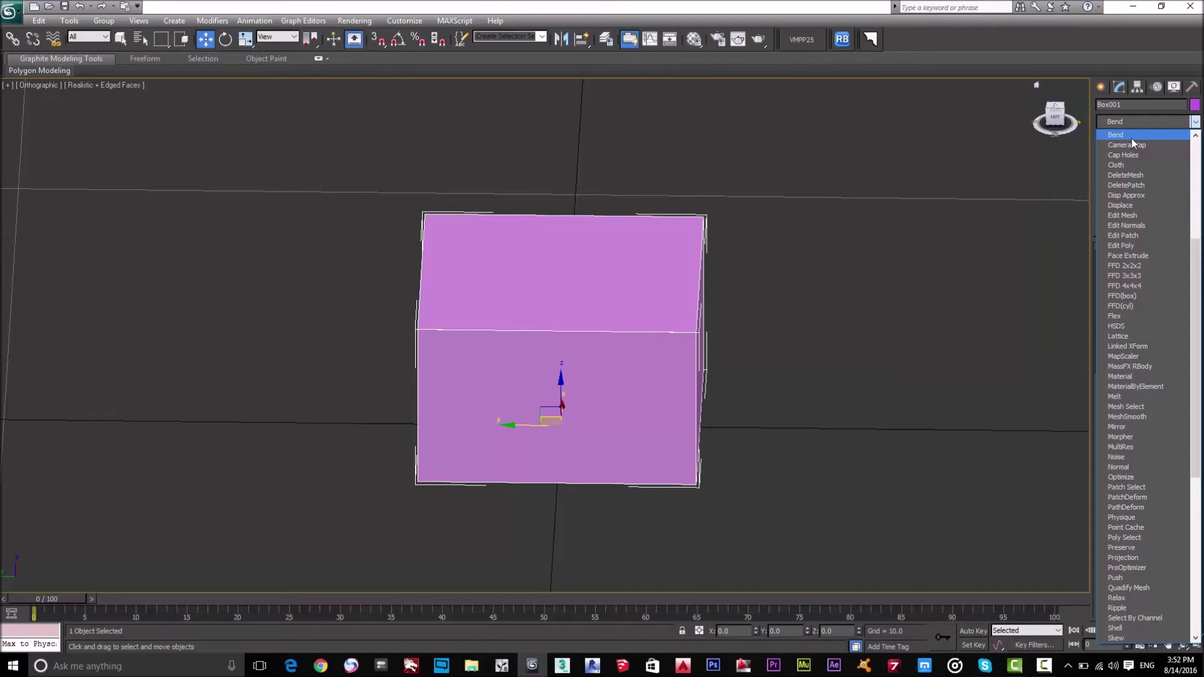
click(1122, 136)
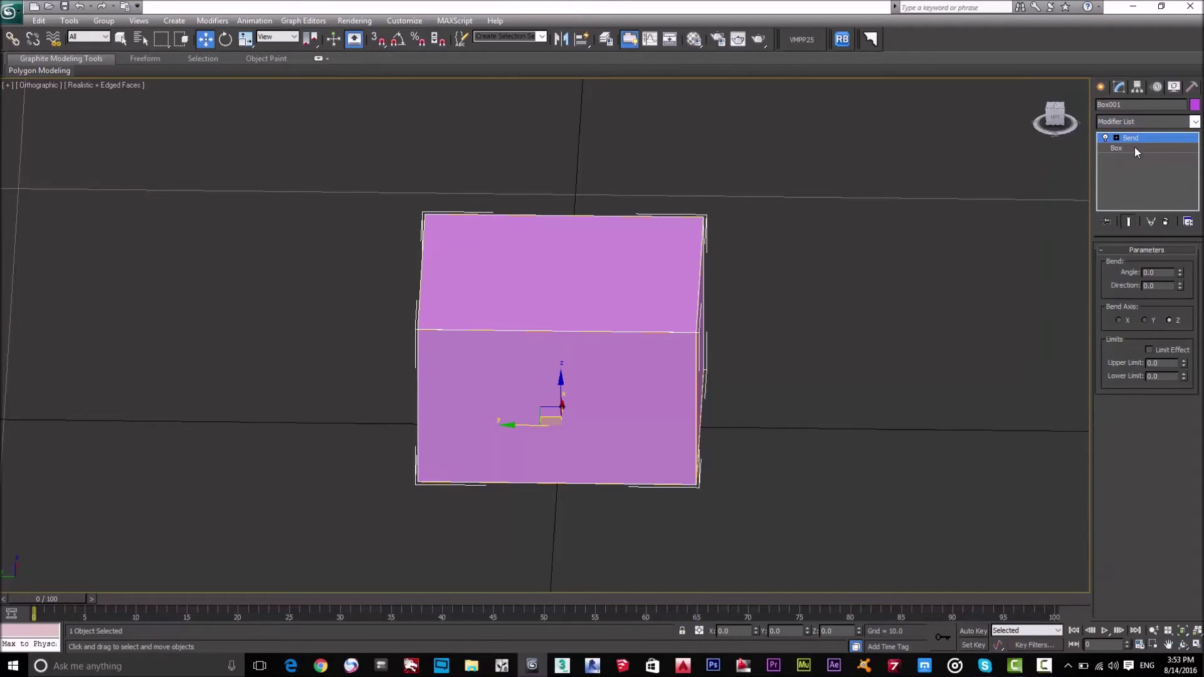
drag(1182, 275, 1184, 291)
alt+middle_drag(946, 296, 759, 288)
mouse_move(1182, 276)
mouse_down()
mouse_move(1182, 262)
mouse_move(1182, 314)
mouse_move(1168, 280)
mouse_move(1168, 294)
mouse_up()
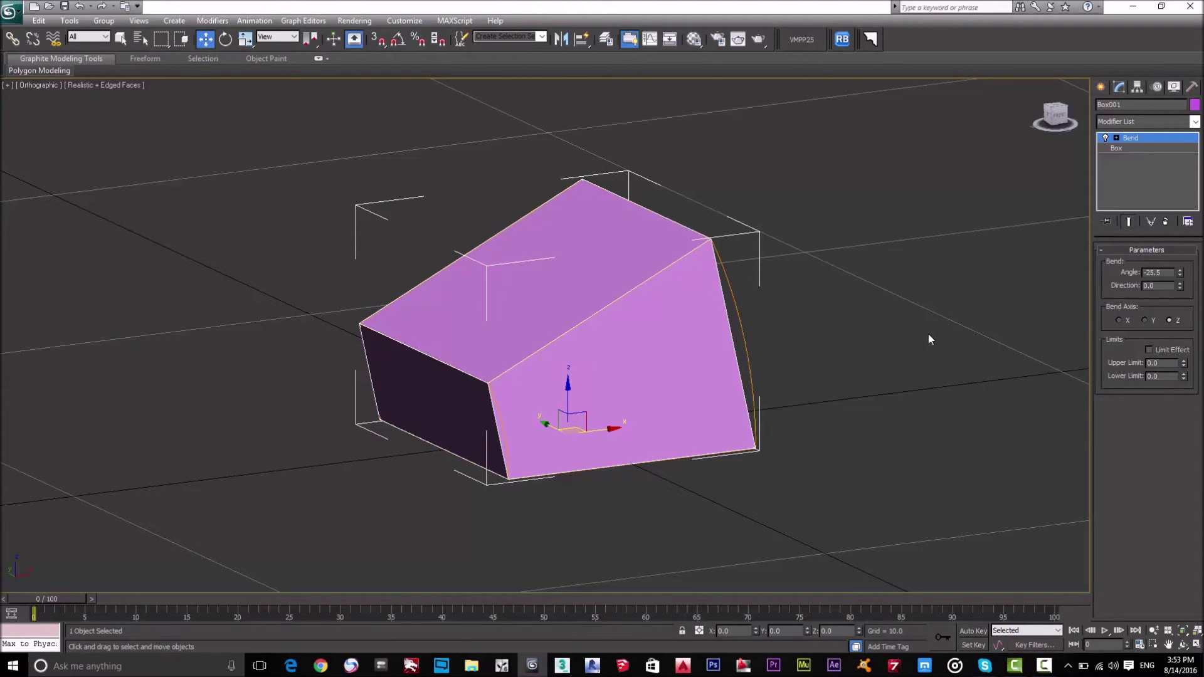
Remove the Bend modifier from the box's modifier stack.
click(1139, 148)
click(1138, 137)
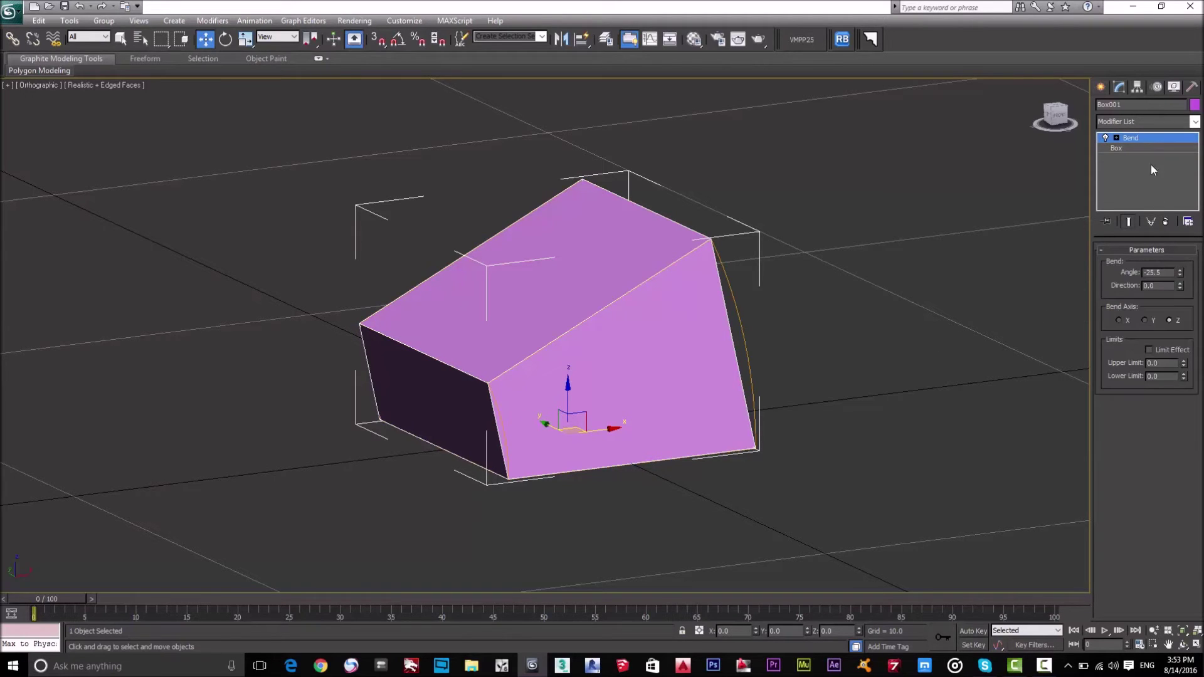
click(1168, 222)
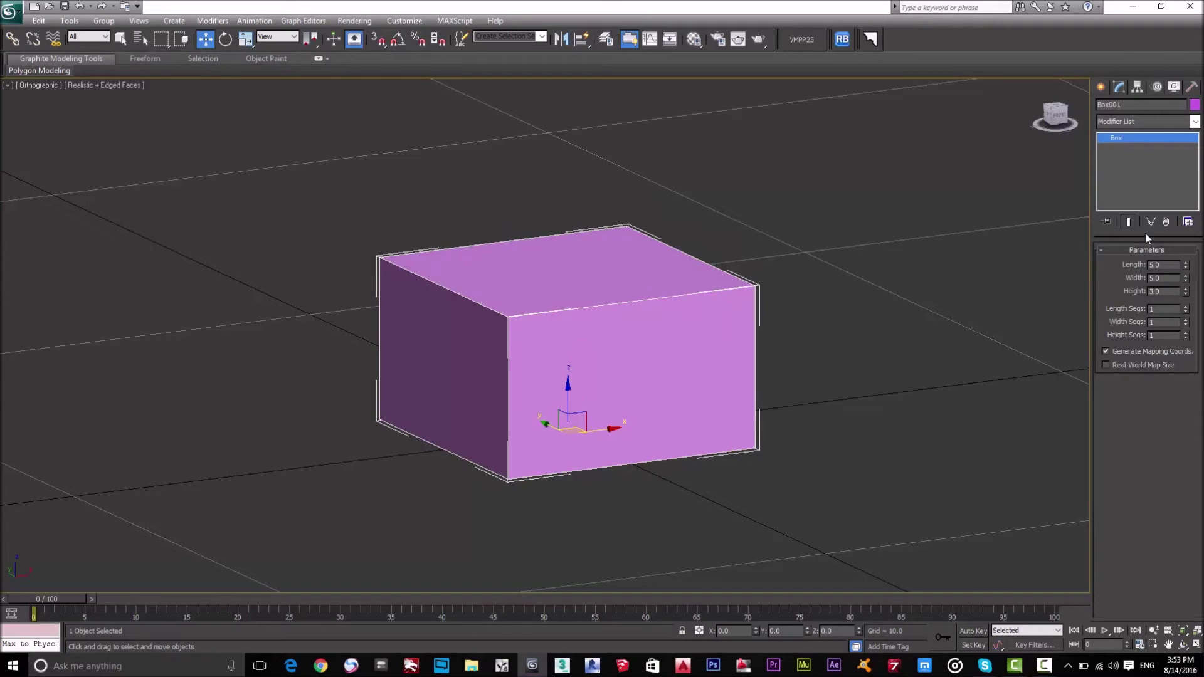
Set the box's length segments to 15 and apply a Bend modifier on top of it.
drag(1186, 314, 1168, 233)
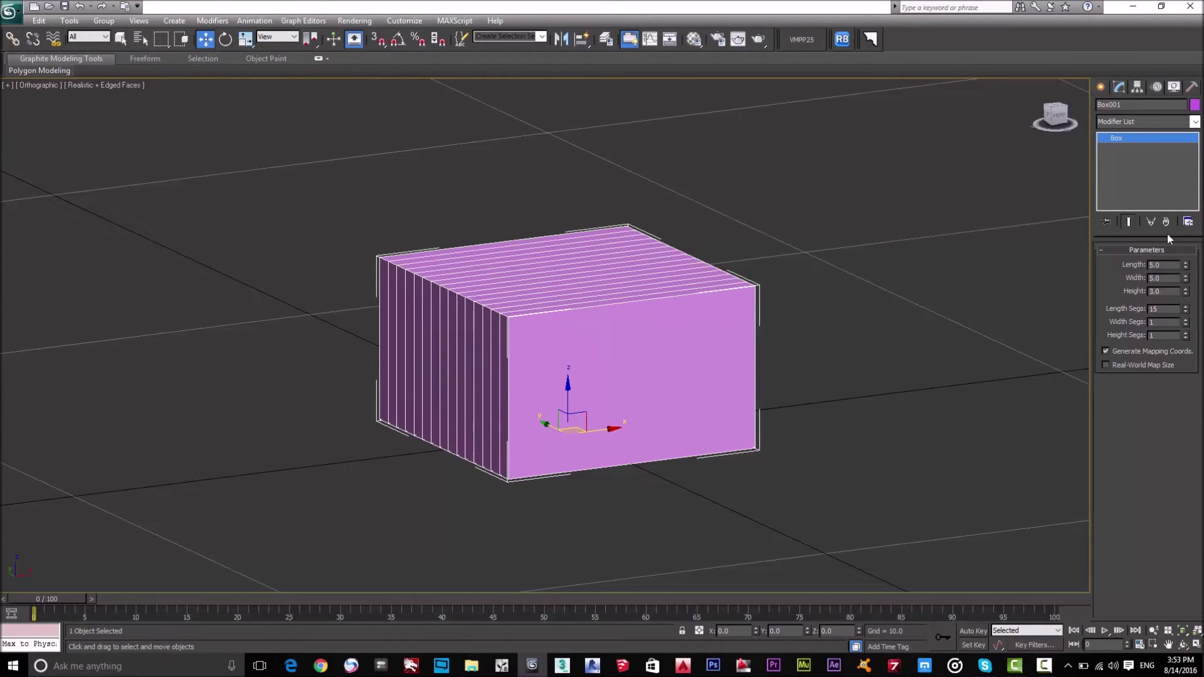
click(1141, 121)
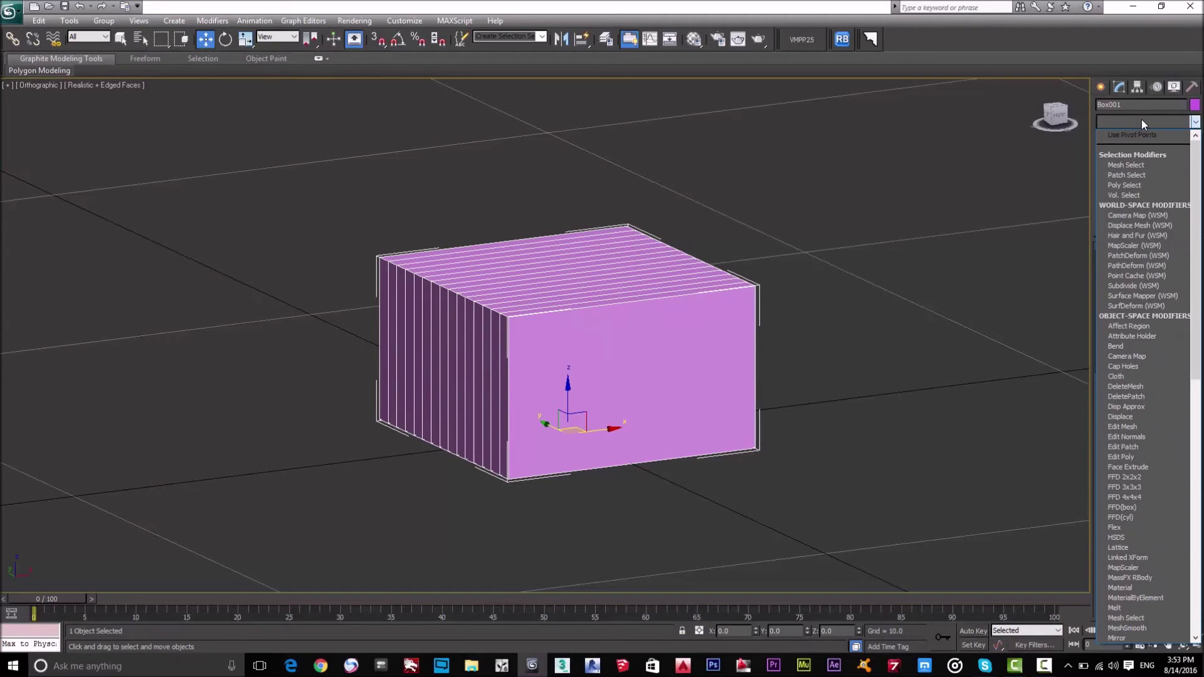
click(1140, 135)
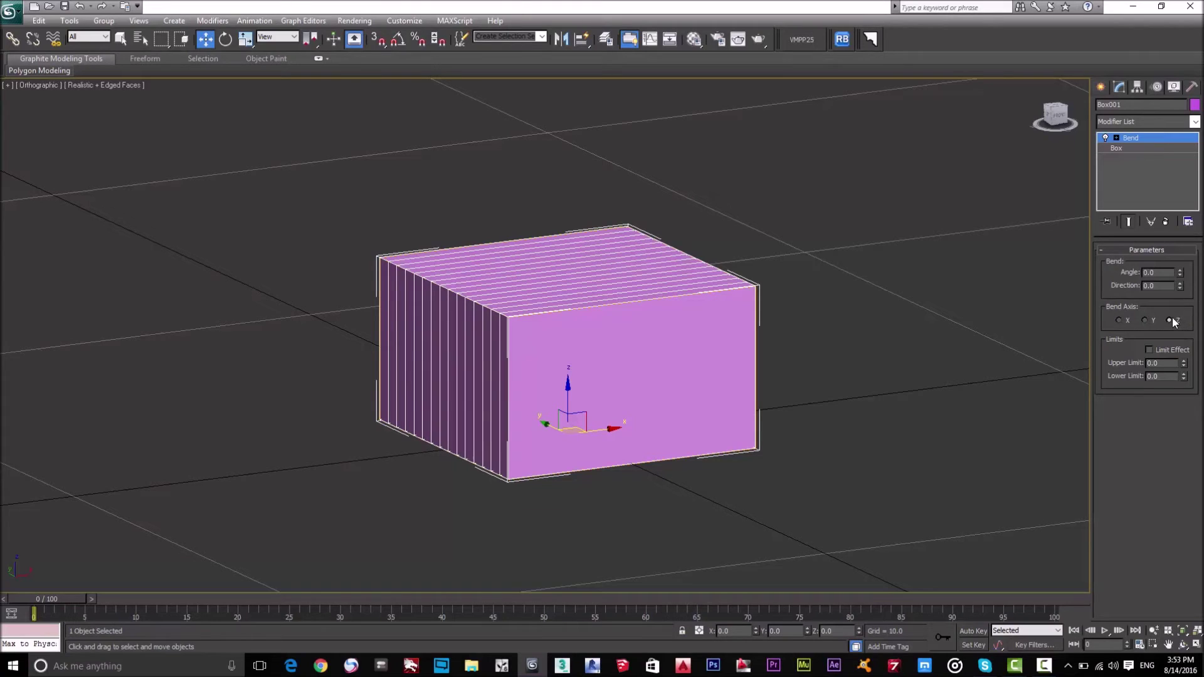
Try bending the box along the X axis by changing the bend angle.
click(1123, 321)
drag(1180, 273, 1141, 338)
right_click(1143, 332)
Set the bend axis to Y and bend the box by an angle of -69.
click(1145, 321)
drag(1180, 272, 1157, 331)
right_click(1157, 332)
alt+middle_drag(677, 301, 696, 338)
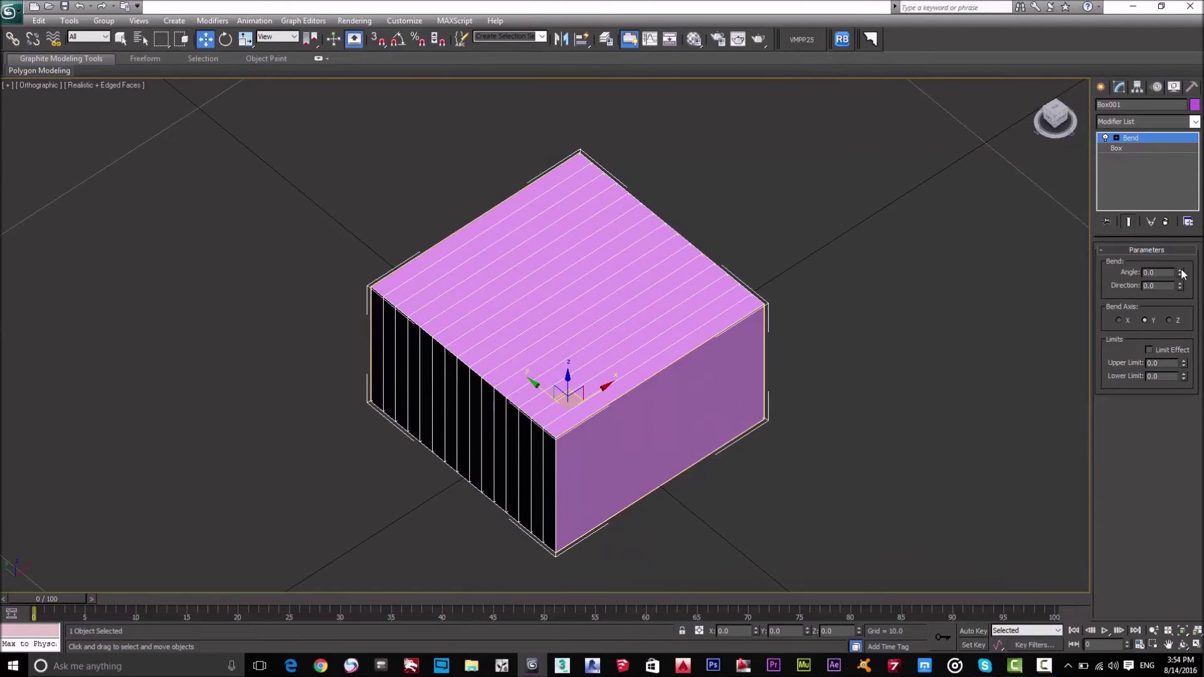
drag(1182, 274, 1174, 357)
alt+middle_drag(627, 376, 700, 371)
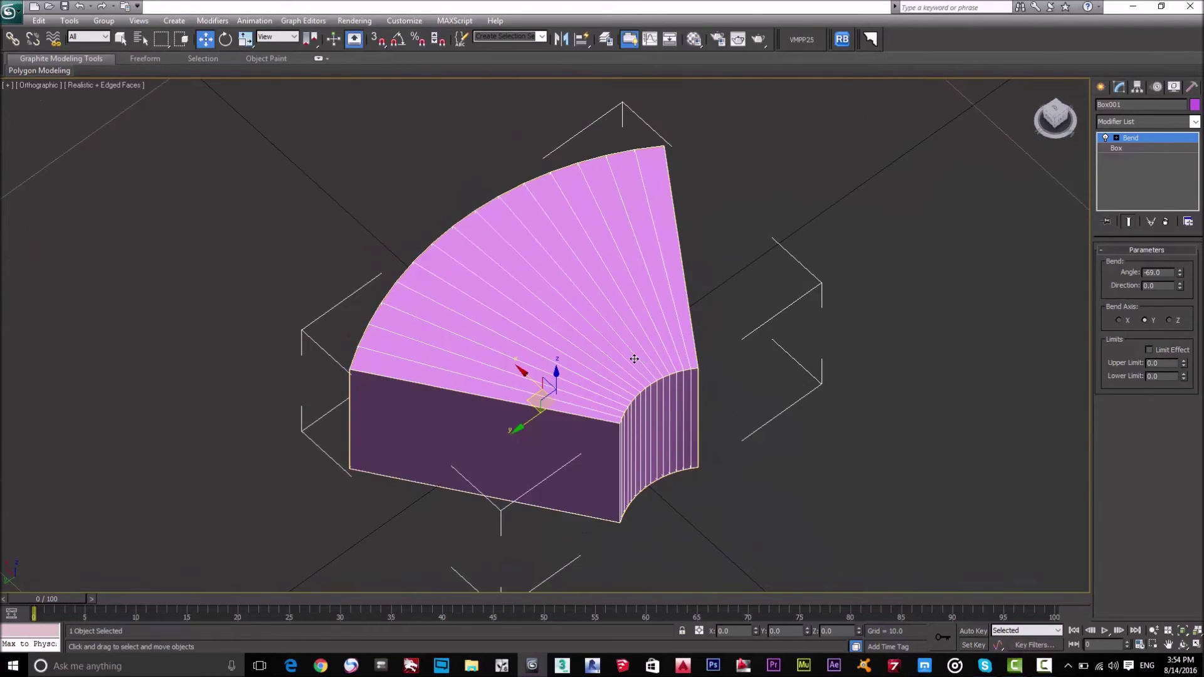
Reduce the length segments of the bent box to 1 at the Box level of the modifier stack.
scroll(634, 359, up, 4)
scroll(766, 425, down, 3)
scroll(766, 425, up, 4)
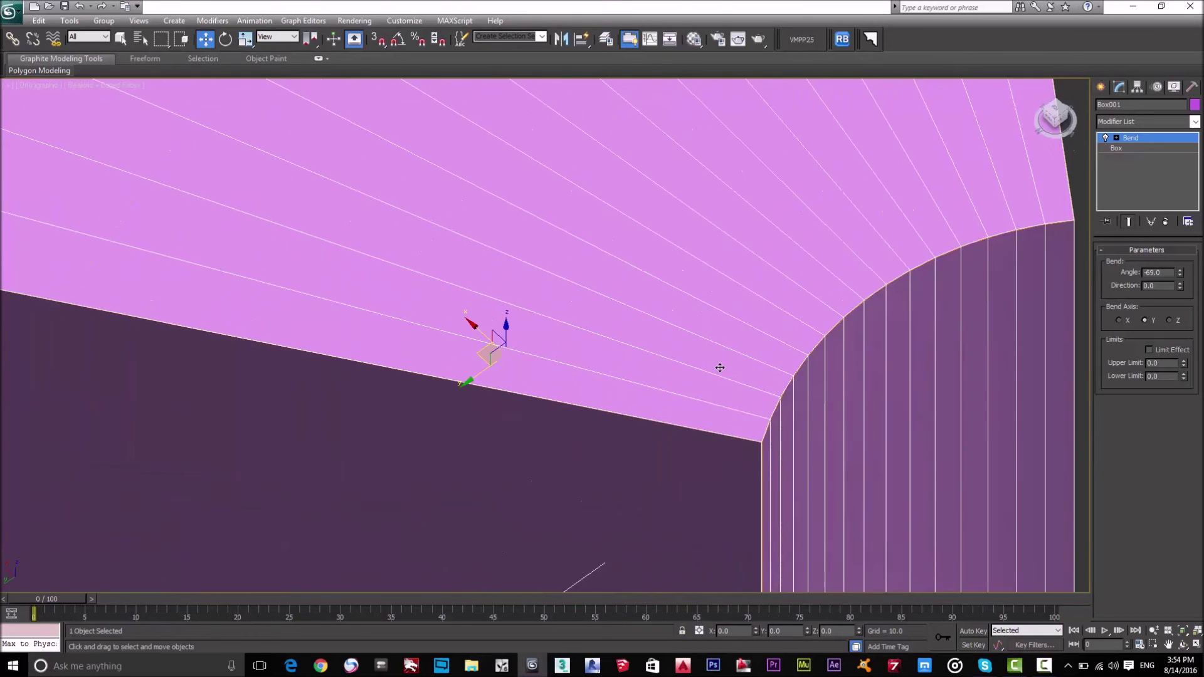
middle_drag(766, 425, 628, 364)
click(1135, 152)
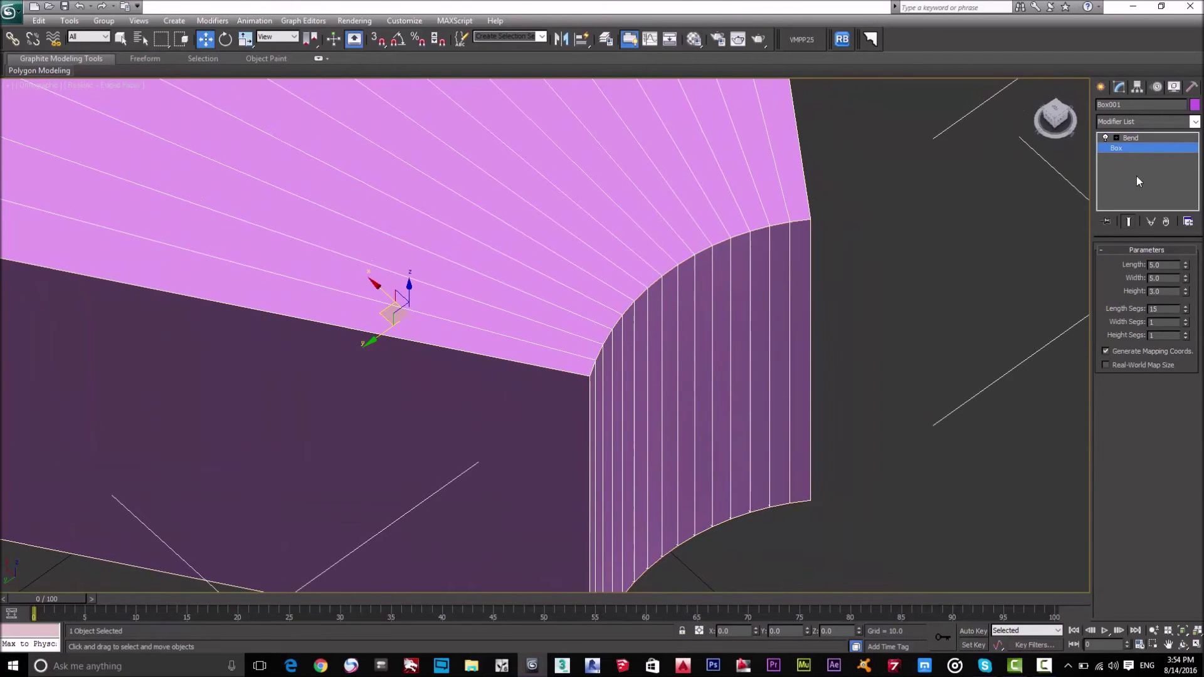
drag(1186, 311, 1200, 398)
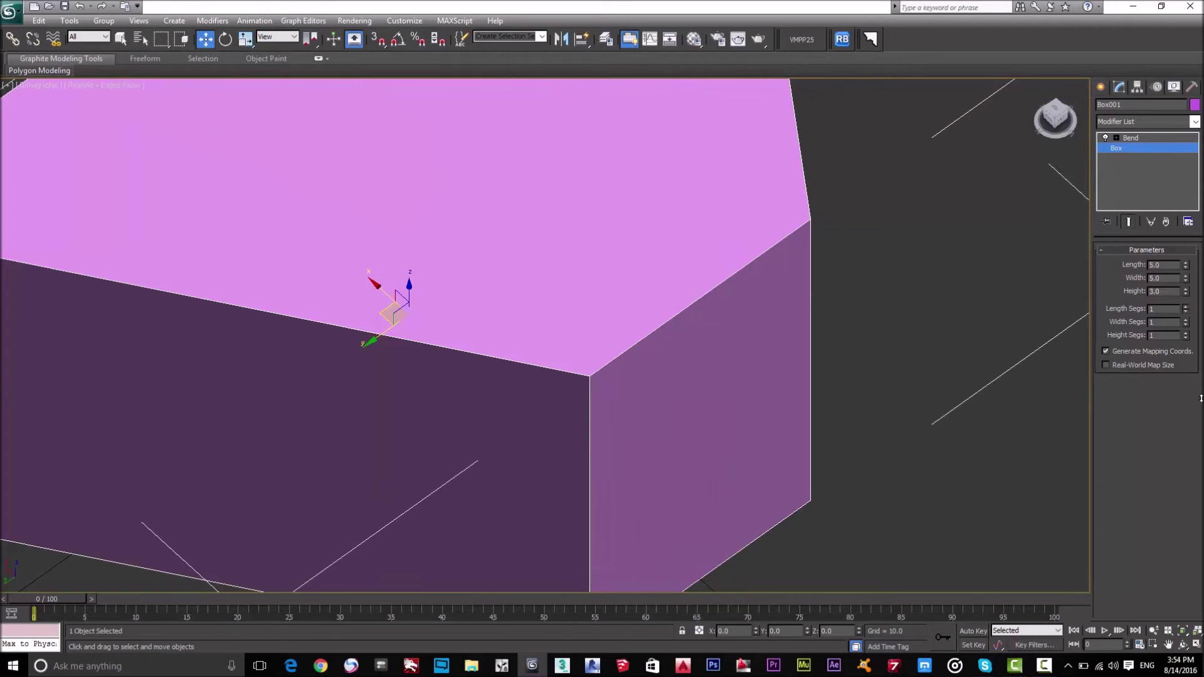
Increase the segments of the bent box to 31 for length, 28 for width and 21 for height.
drag(1202, 395, 1179, 209)
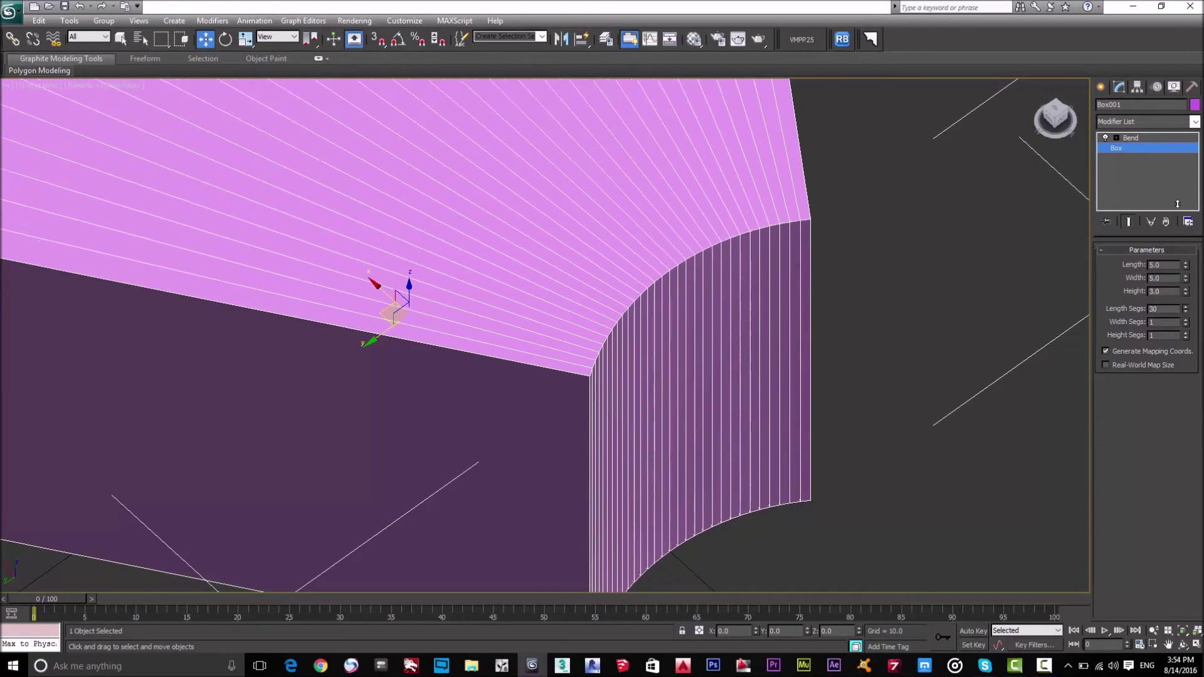
scroll(756, 325, down, 6)
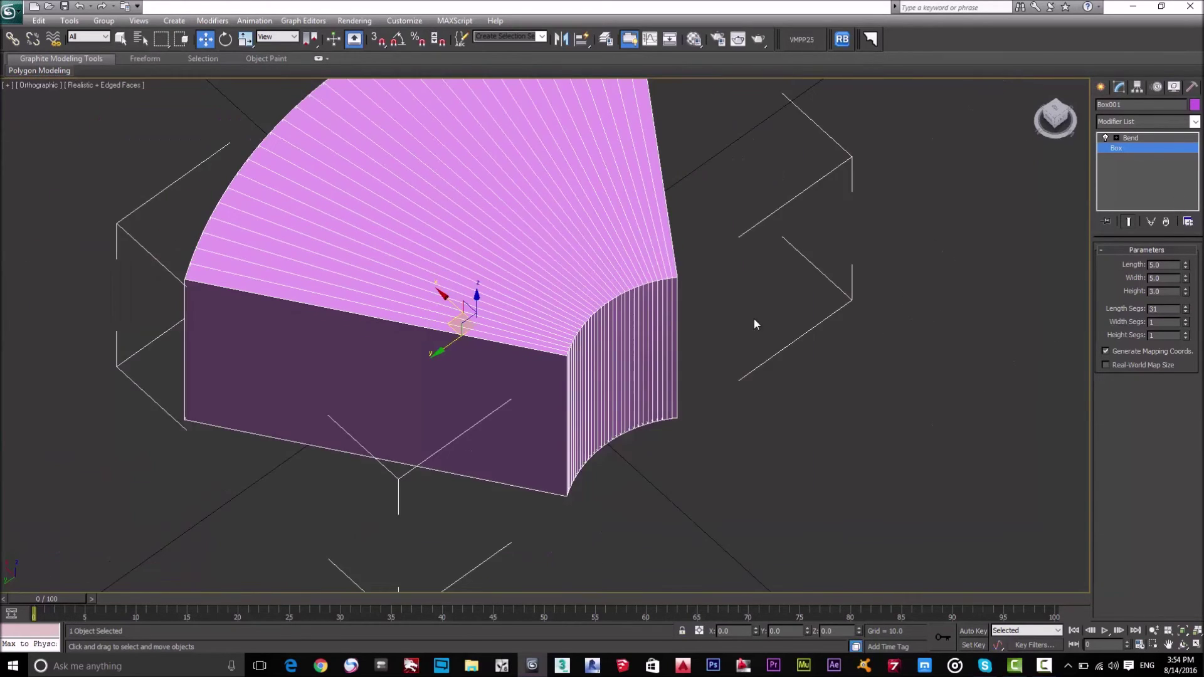
alt+middle_drag(781, 417, 589, 396)
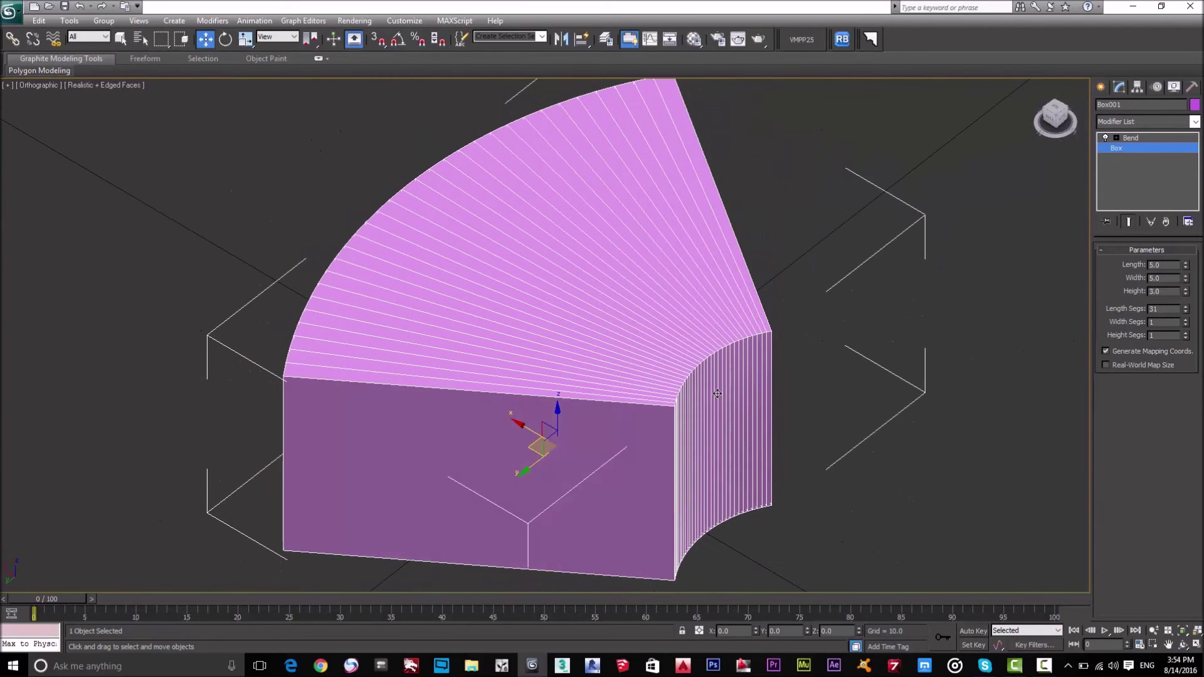
drag(1186, 324, 1190, 194)
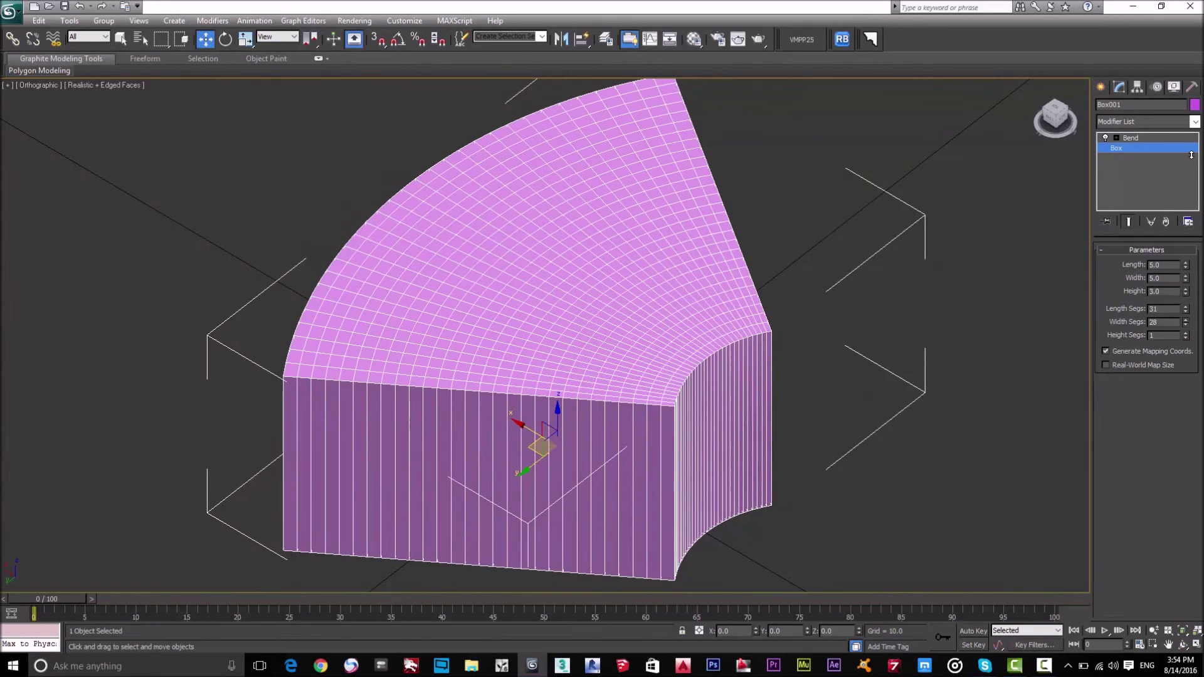
drag(1185, 336, 1185, 279)
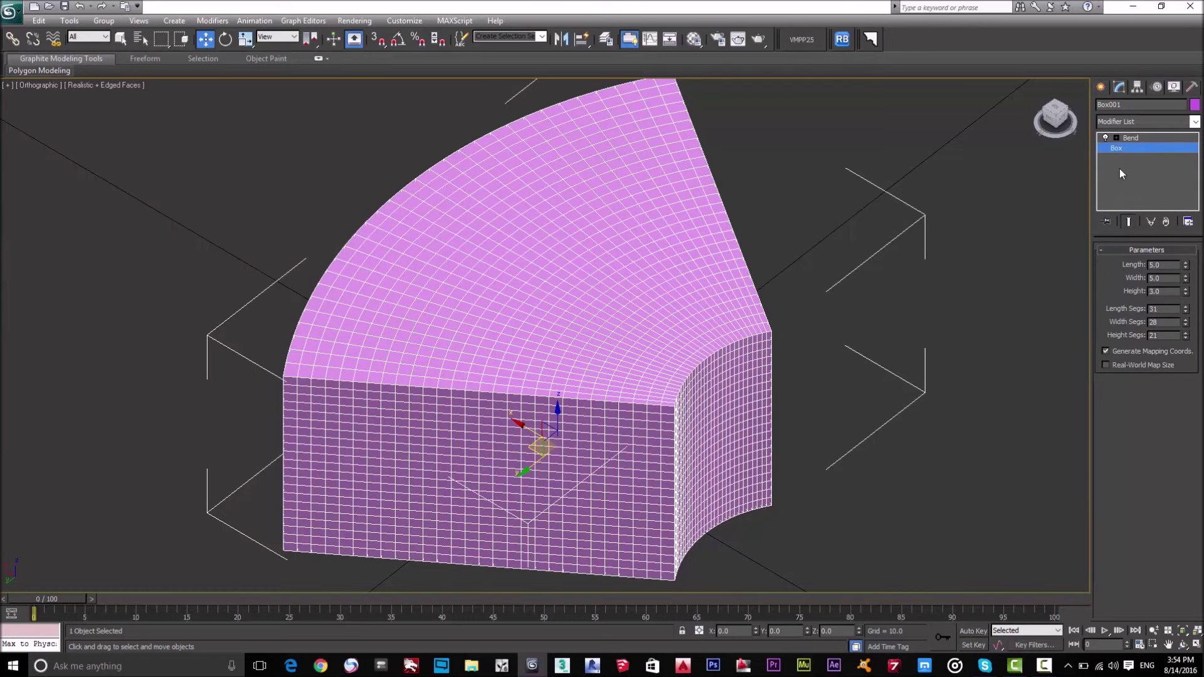
Switch the Bend modifier to the X axis, reset its angle to 0 and try a different bend angle.
click(1132, 137)
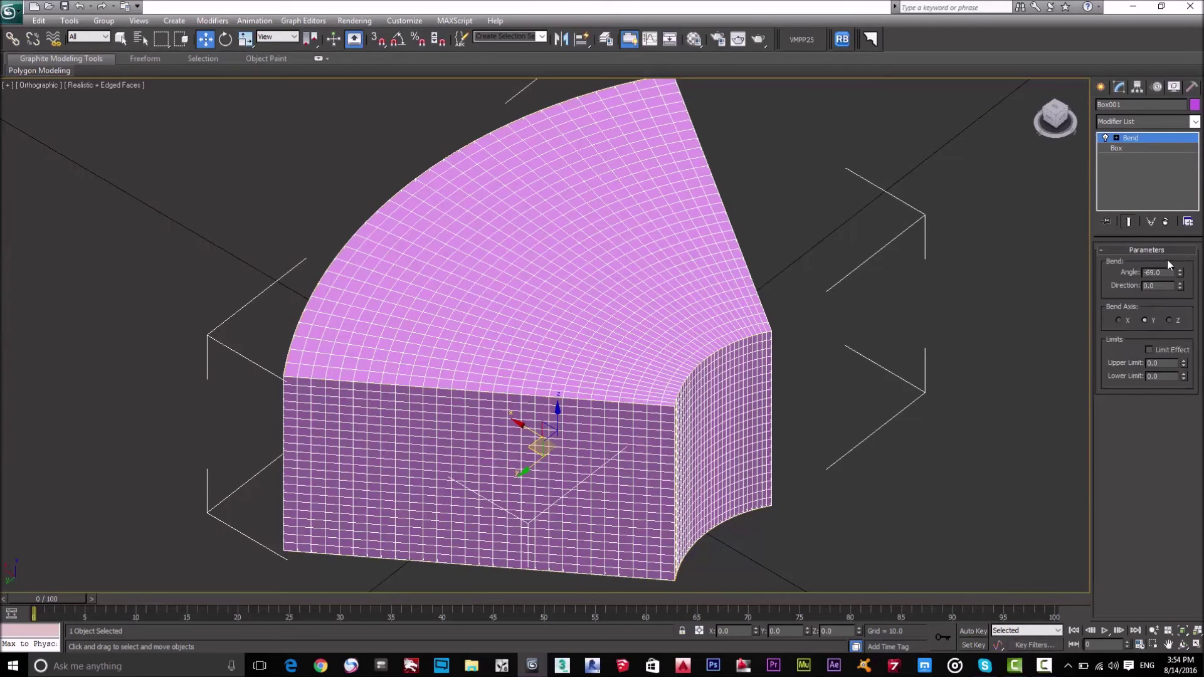
click(1120, 320)
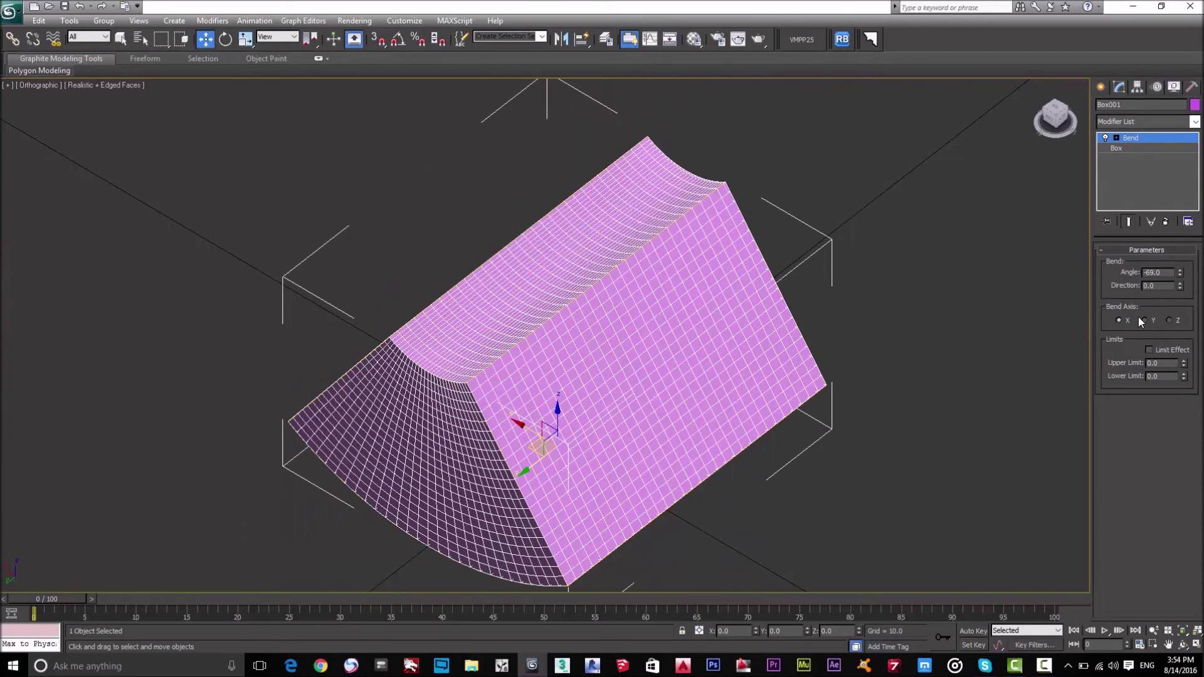
right_click(1180, 276)
drag(1180, 279, 1120, 290)
Set the bend axis to Z and the bend angle to -29.5.
click(1169, 320)
drag(1180, 274, 1186, 307)
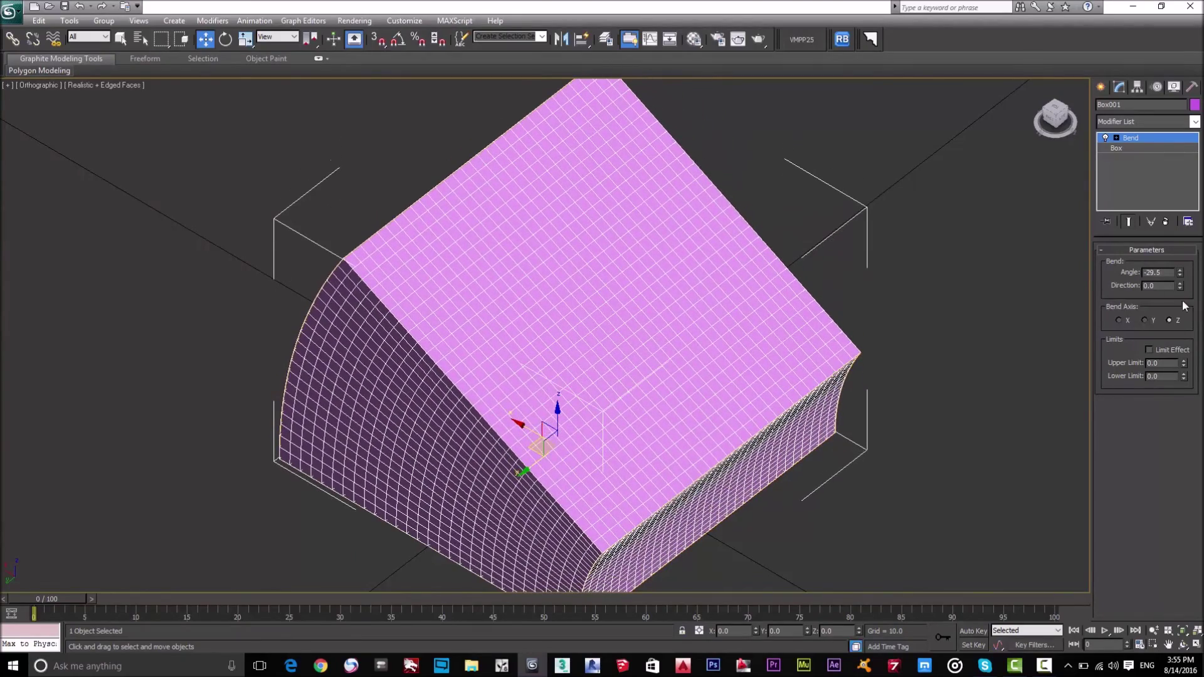
scroll(638, 363, down, 2)
alt+middle_drag(638, 363, 764, 352)
View the bent box in the Left view, framed on the selected object.
key(l)
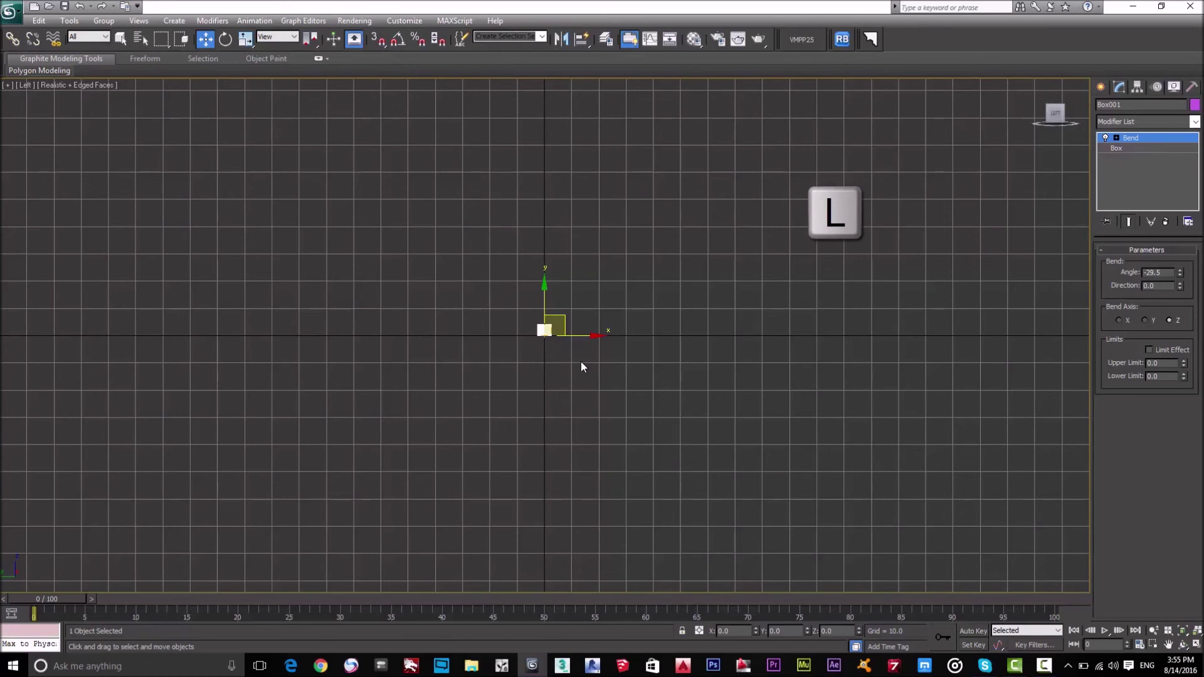
key(z)
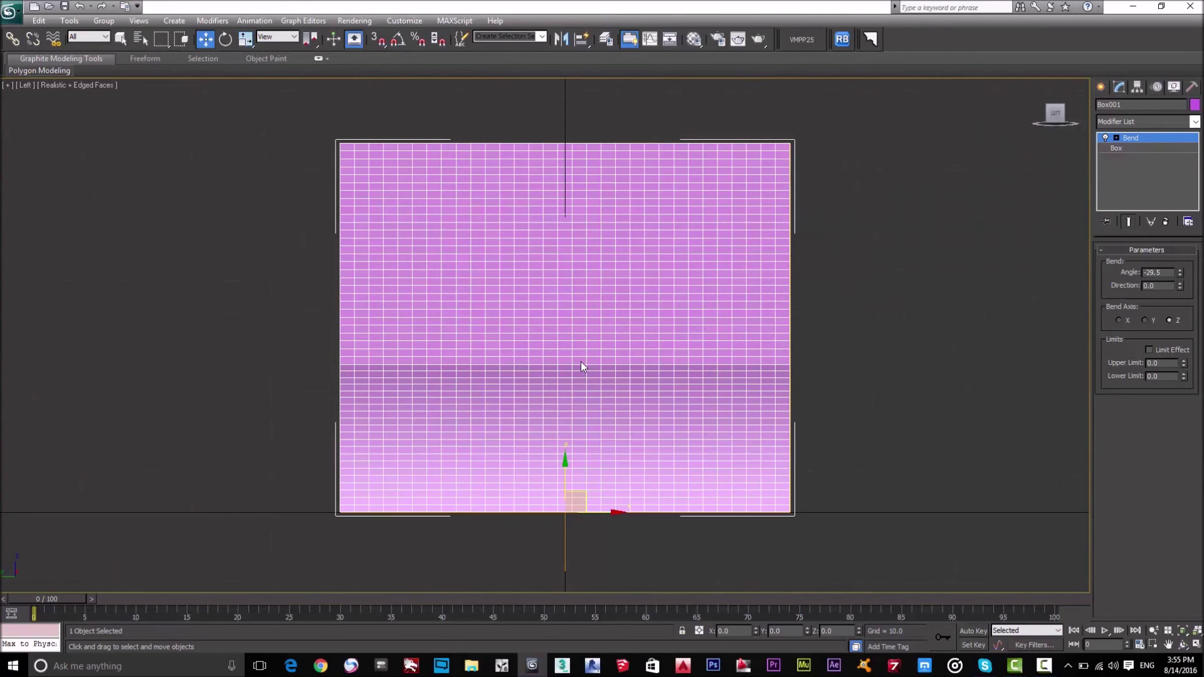
scroll(581, 366, down, 3)
View the bent box's curved profile in the Back view, framed on the selected object.
alt+middle_drag(758, 344, 846, 358)
click(1056, 116)
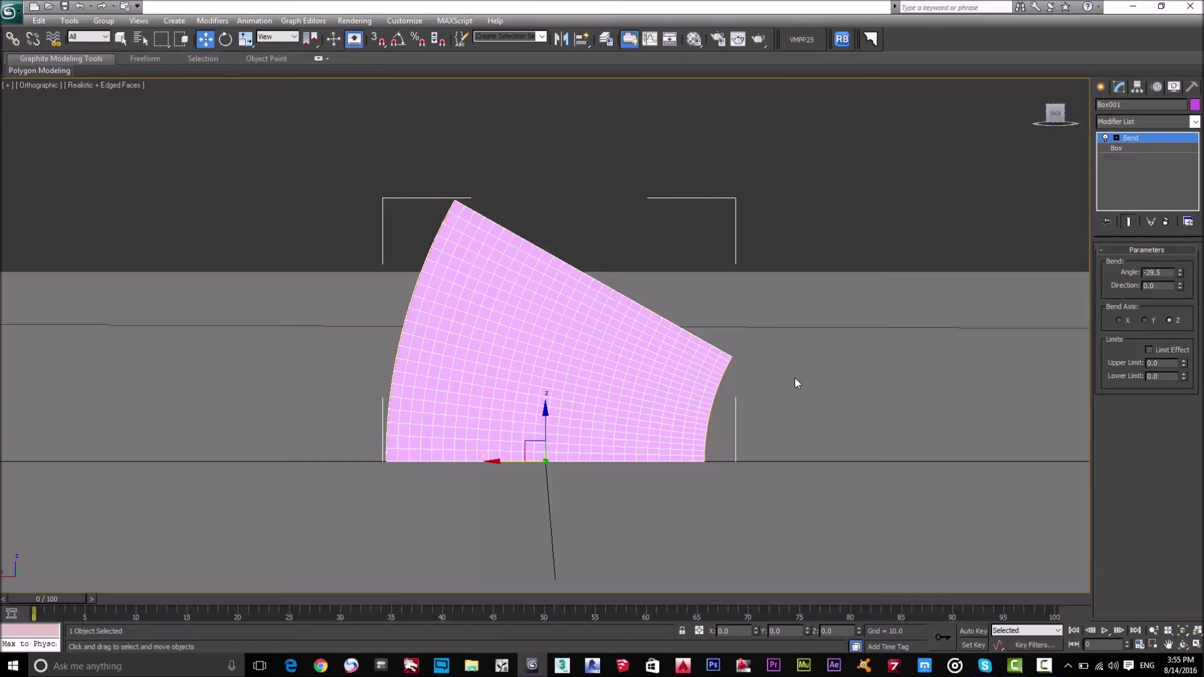
key(v)
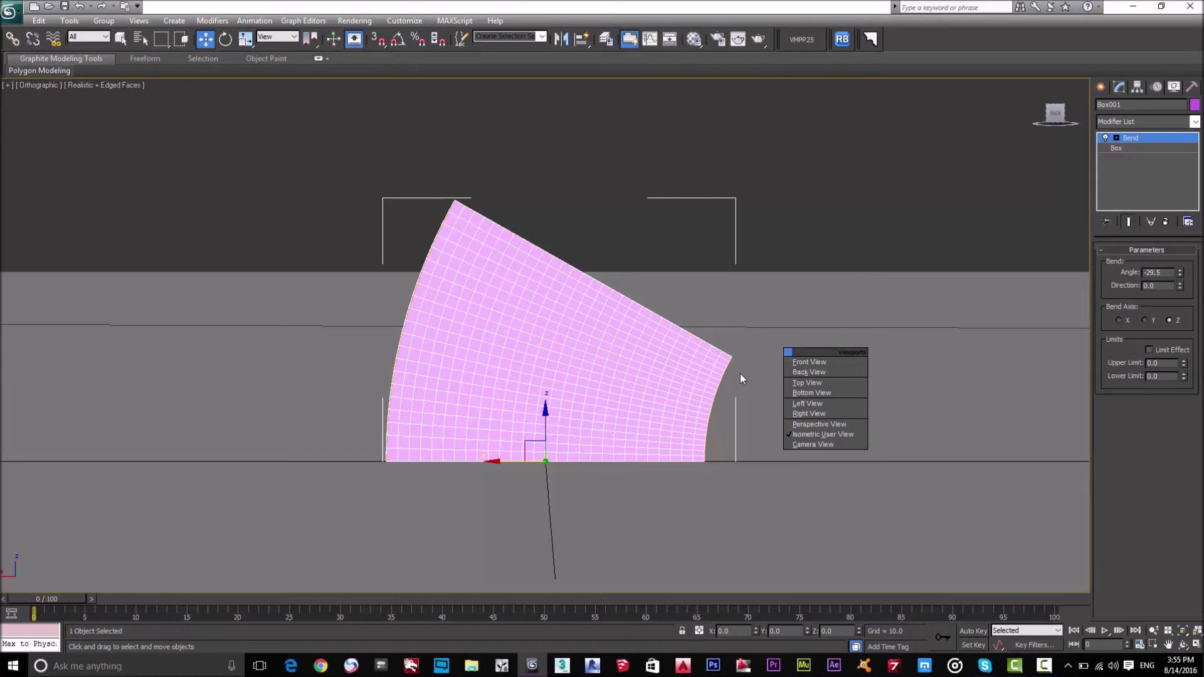
click(824, 375)
key(z)
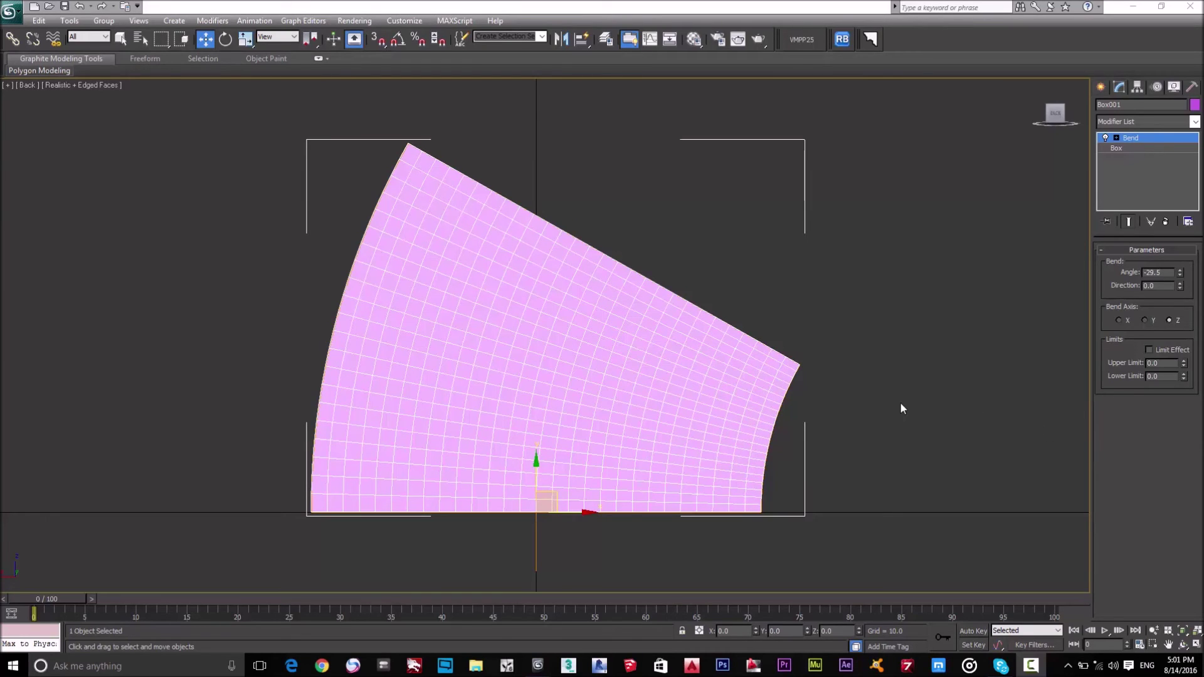
Examine the bent box from an angled orthographic view and bring up the Standard Primitives creation options.
scroll(901, 403, down, 2)
scroll(853, 404, up, 2)
alt+middle_drag(853, 403, 707, 395)
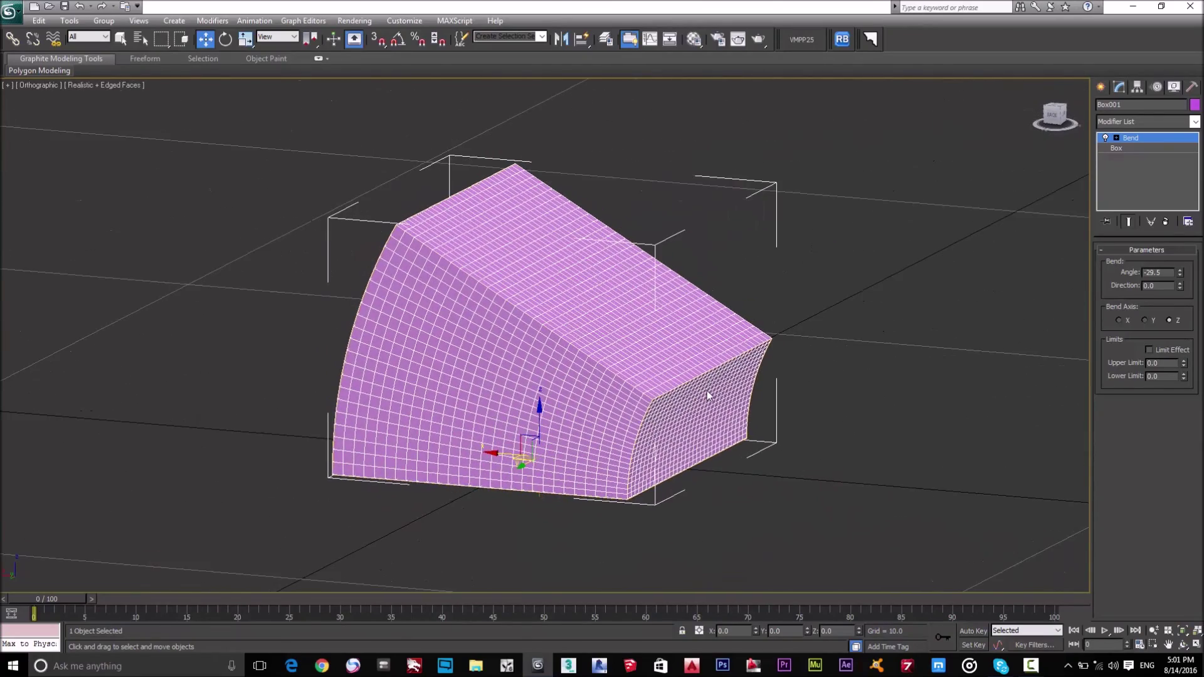
scroll(707, 394, up, 2)
scroll(703, 393, up, 2)
middle_drag(702, 393, 705, 395)
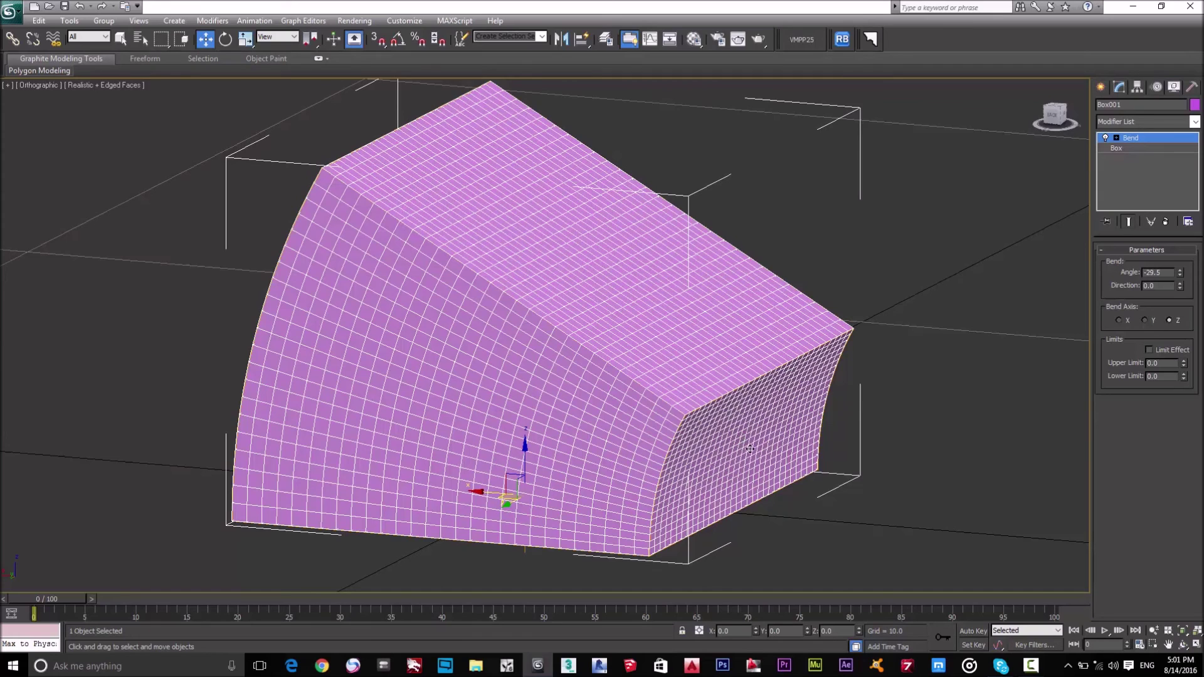
scroll(767, 451, down, 2)
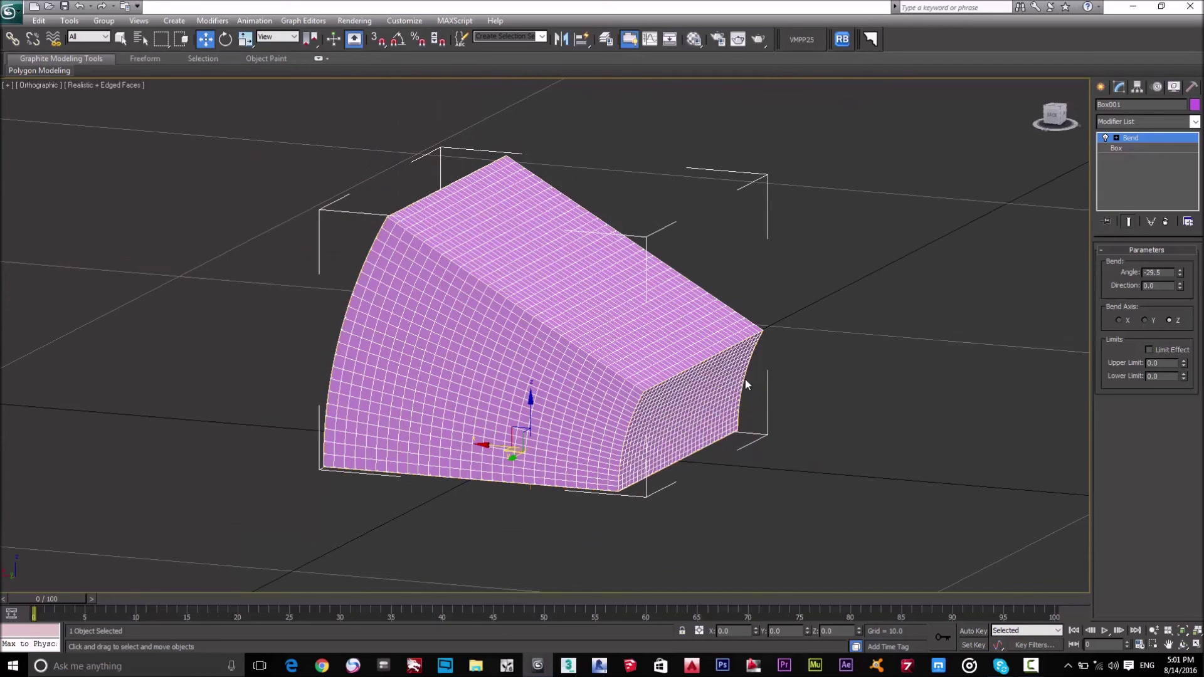
click(1100, 87)
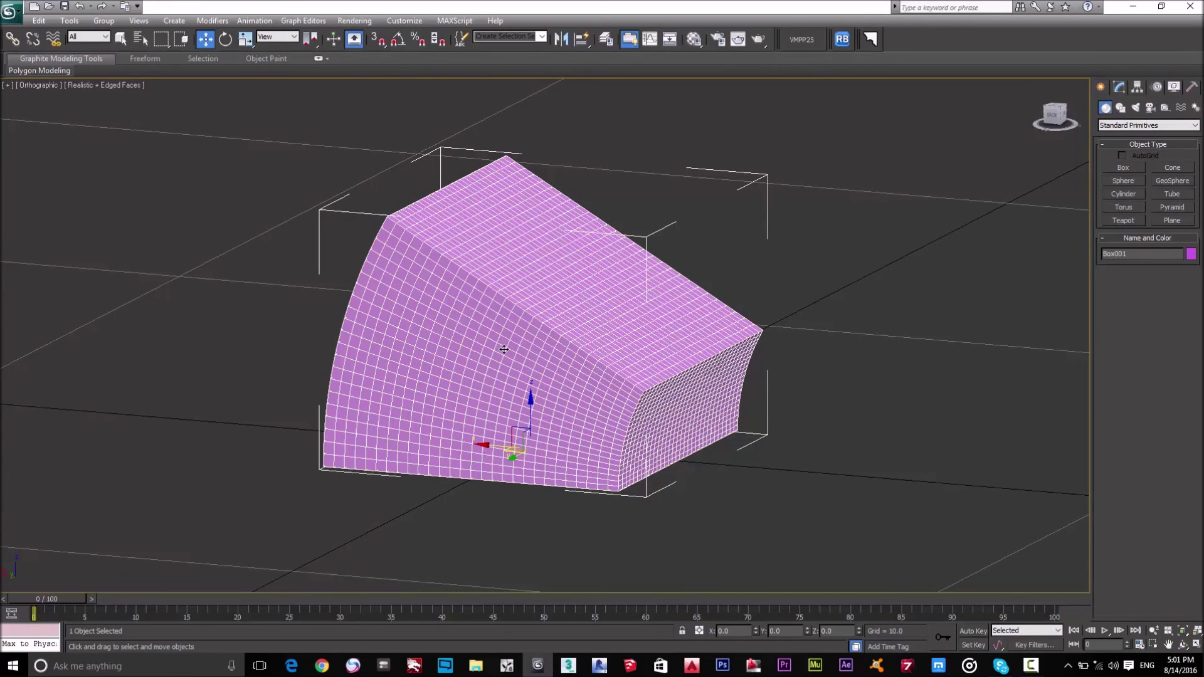
scroll(552, 347, up, 2)
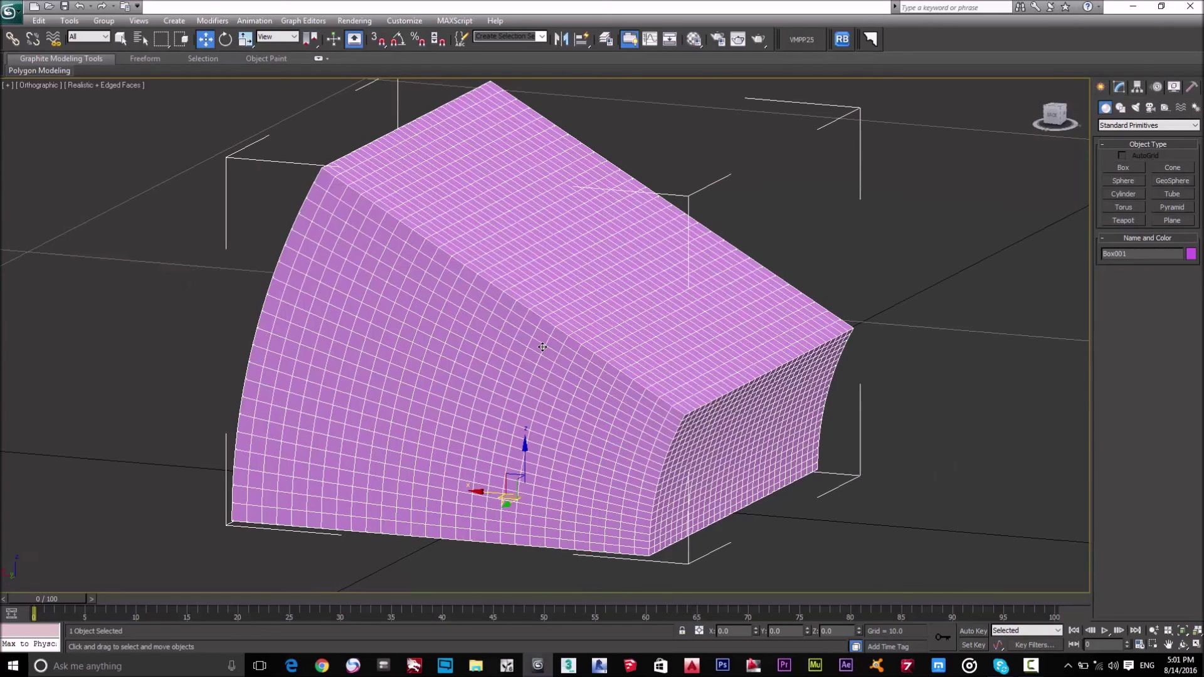
scroll(565, 370, down, 2)
middle_drag(568, 380, 549, 384)
scroll(687, 404, up, 2)
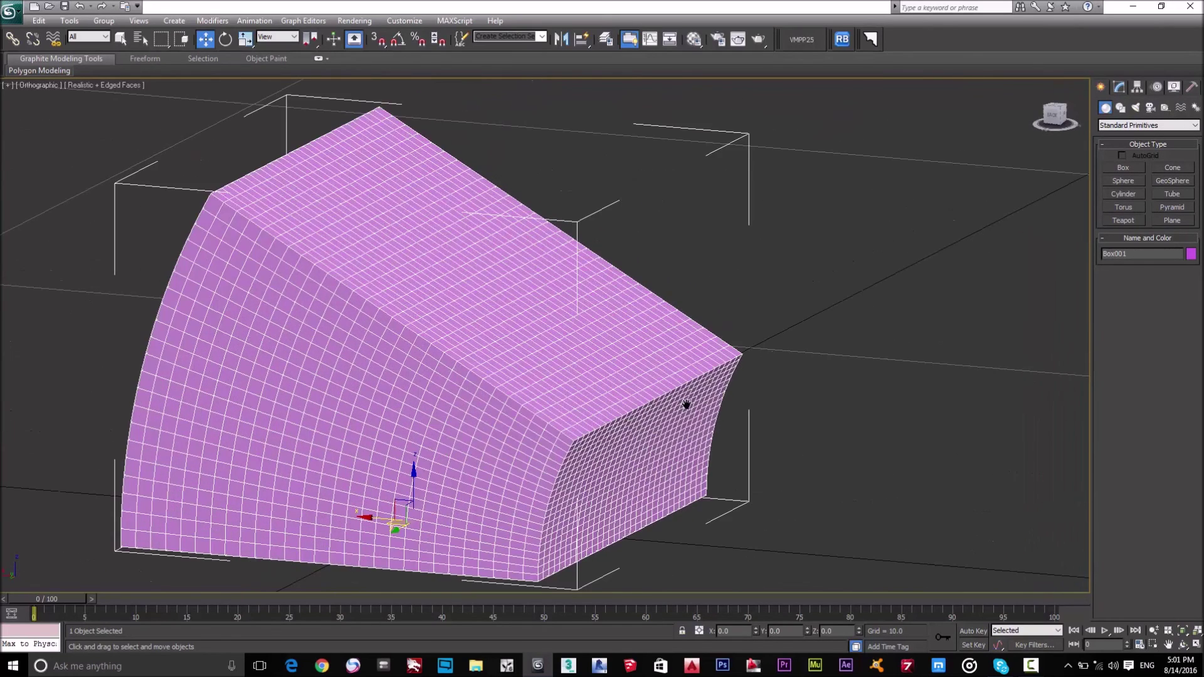
scroll(879, 329, down, 2)
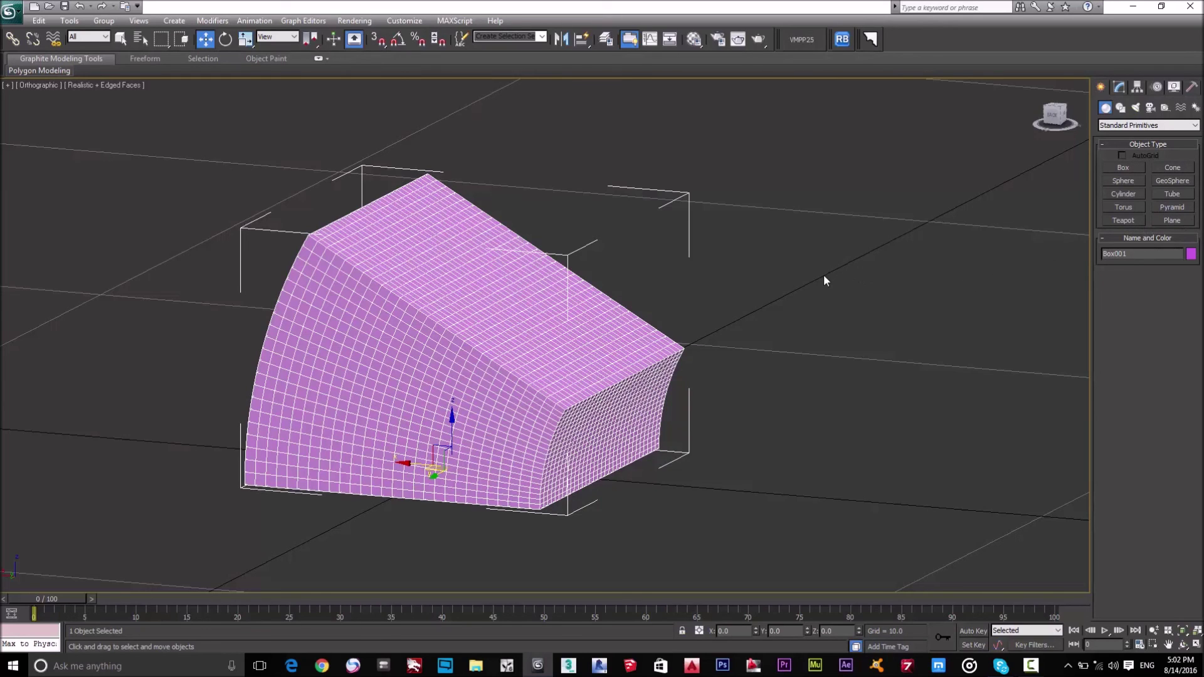
middle_drag(825, 281, 832, 278)
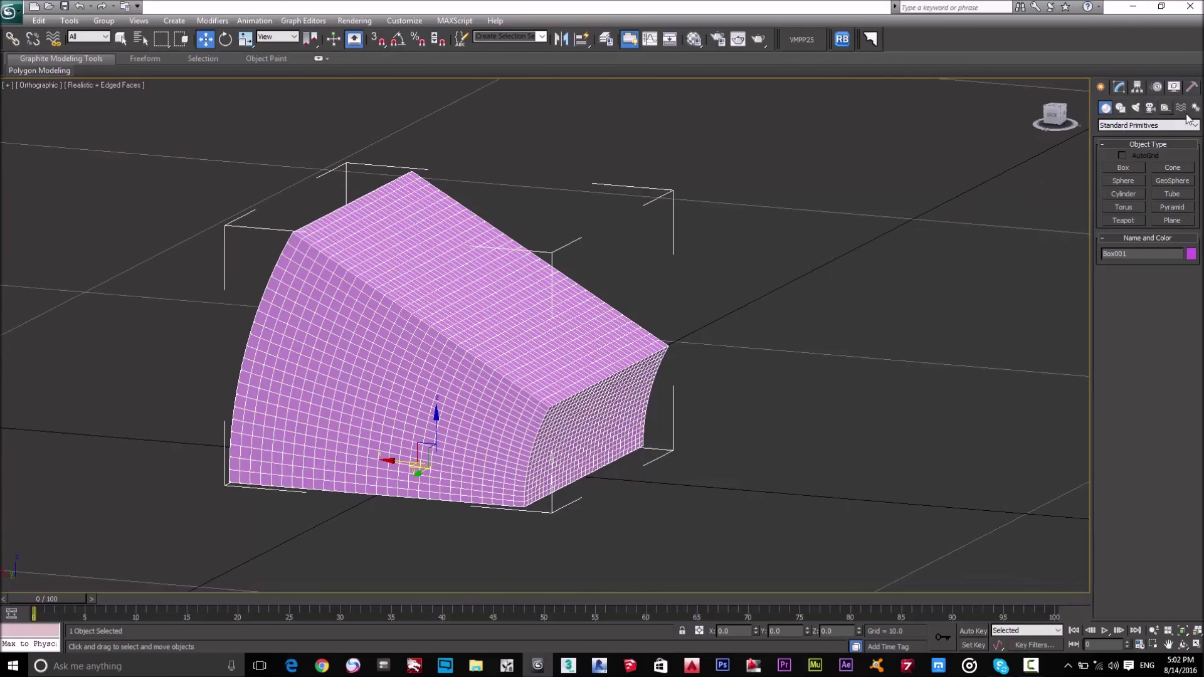
scroll(755, 308, up, 3)
middle_drag(754, 304, 820, 303)
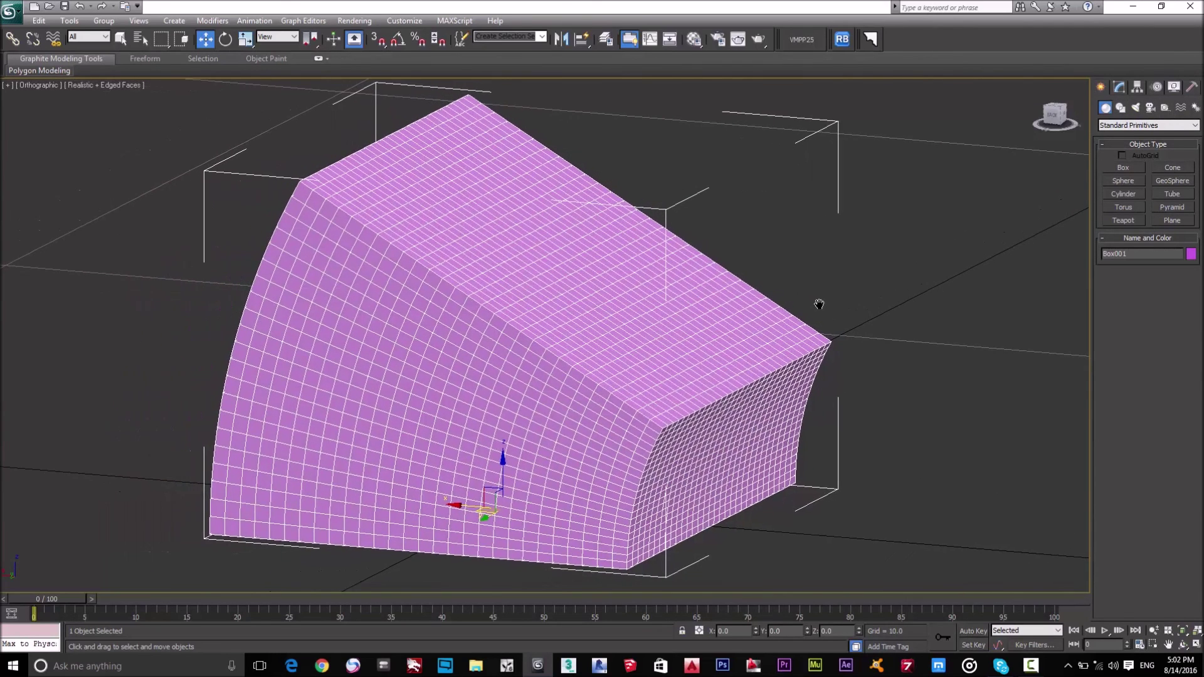
scroll(820, 304, down, 2)
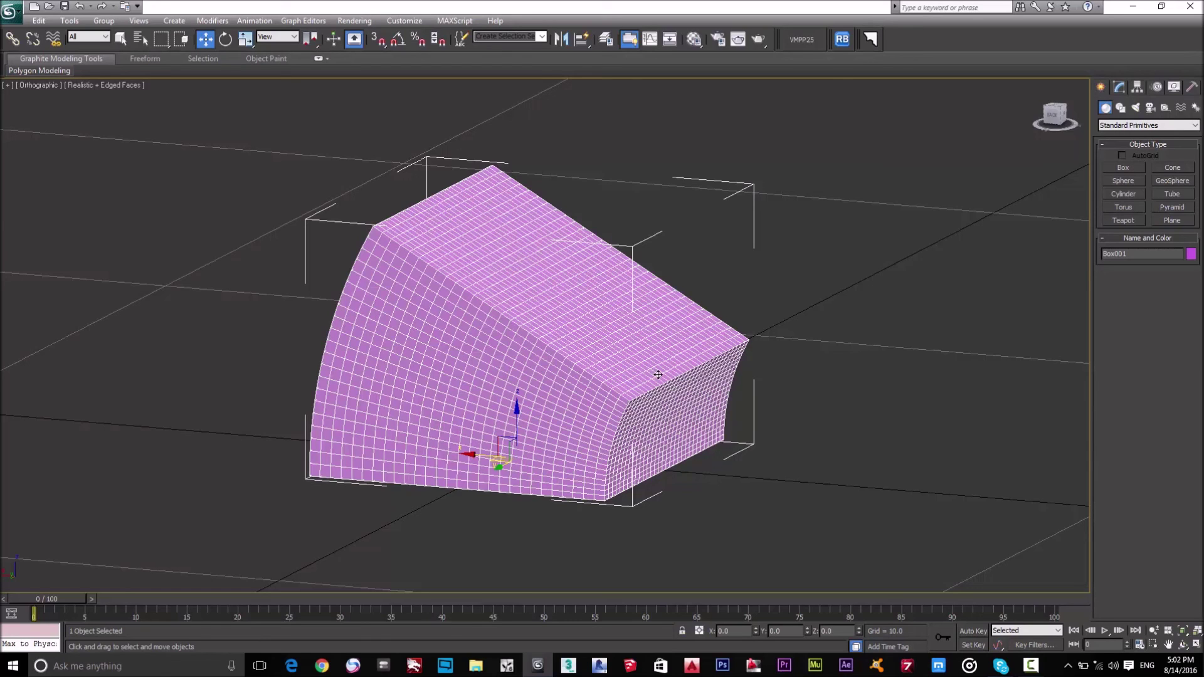
middle_drag(836, 285, 813, 291)
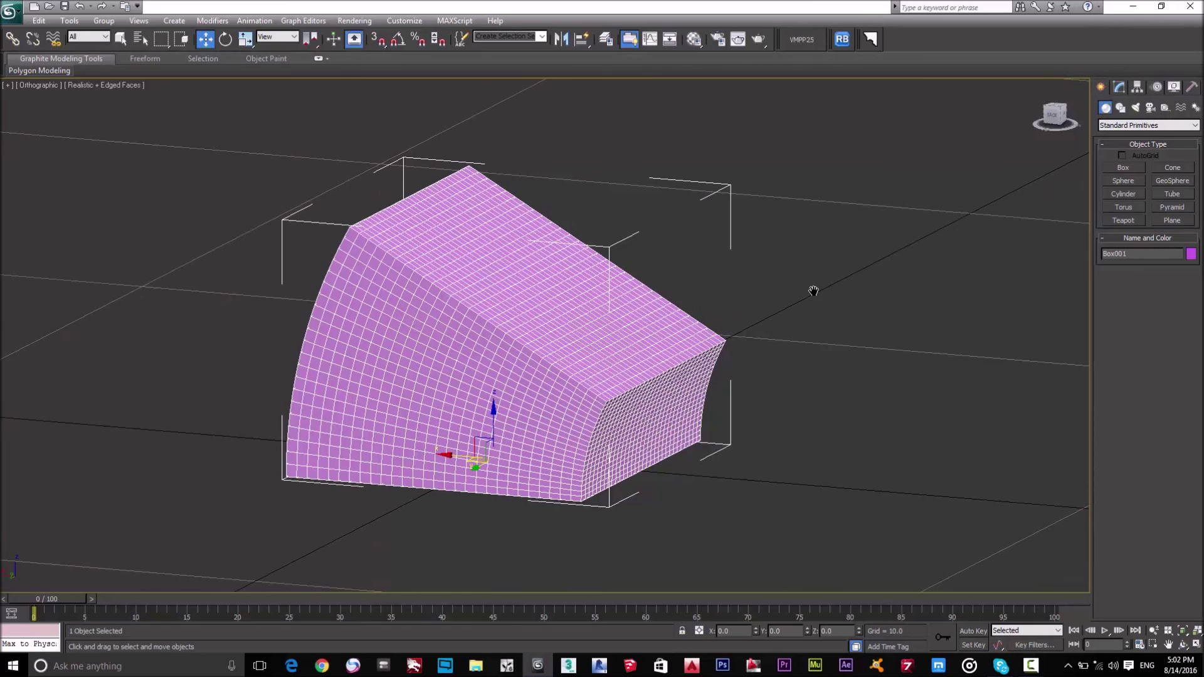